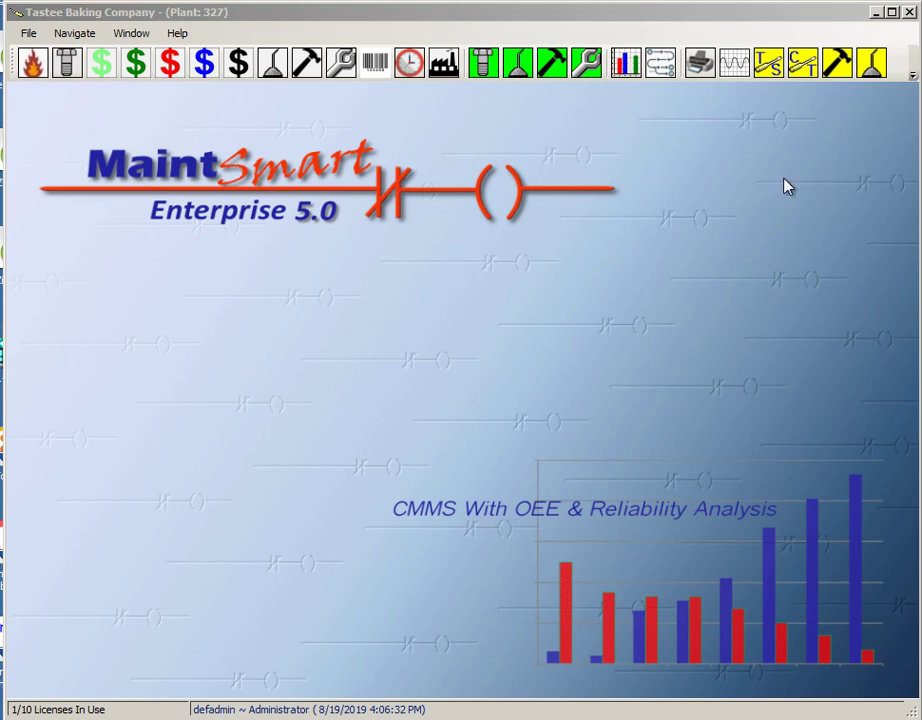
click(912, 75)
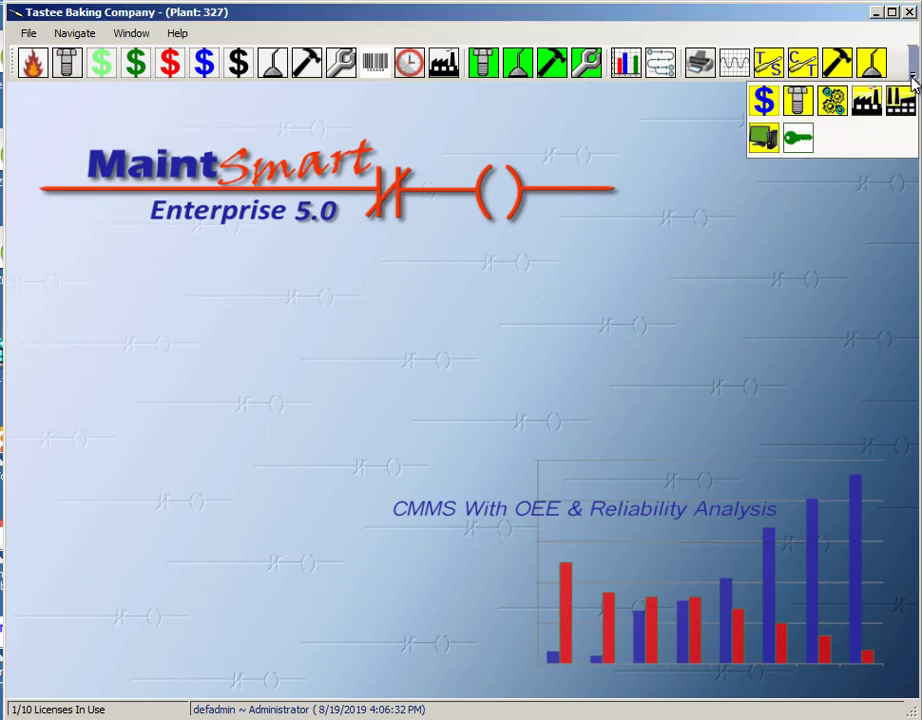
click(796, 140)
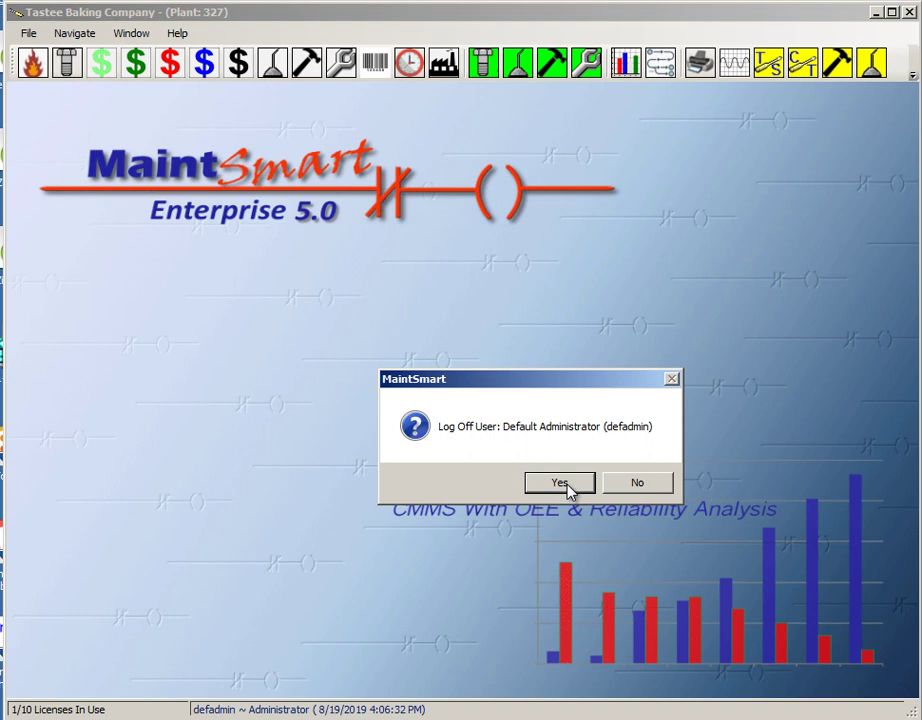
click(637, 483)
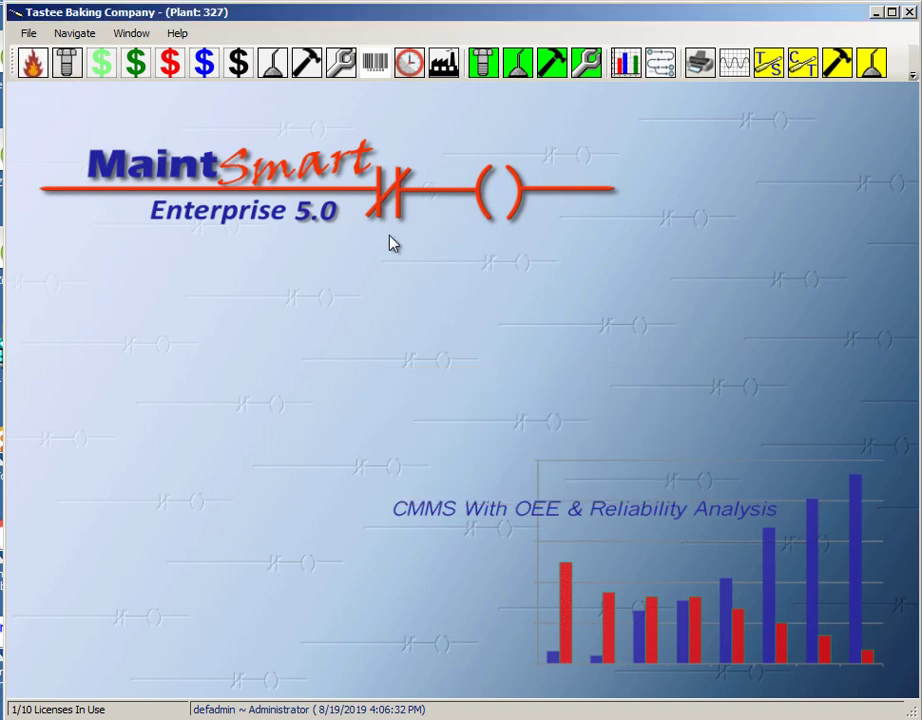
- Open the Work Orders/Work Requests screen and turn on the Send To Printer print option
click(342, 62)
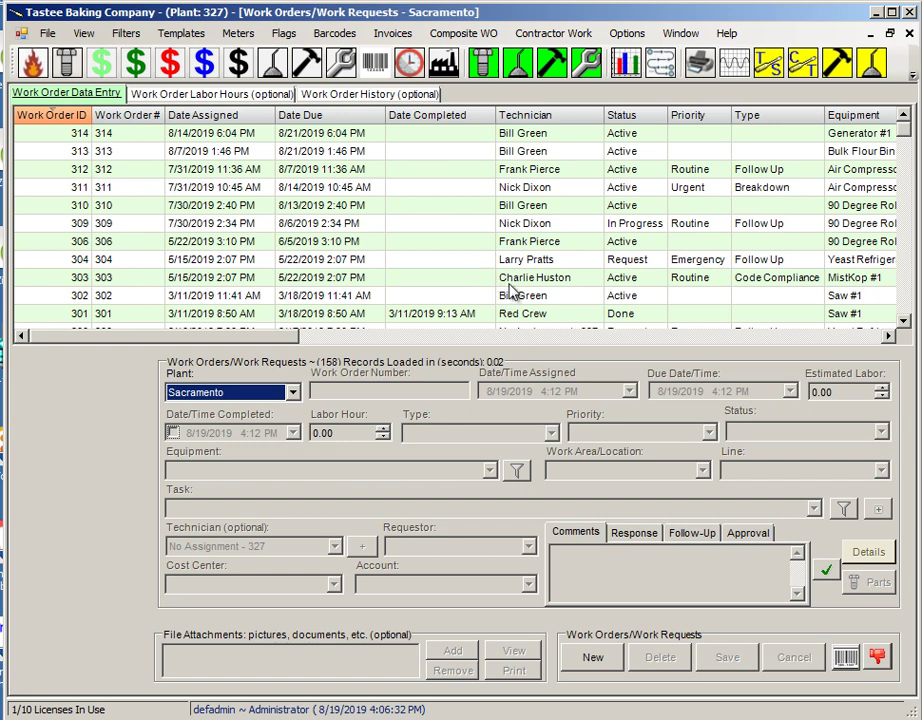
click(46, 35)
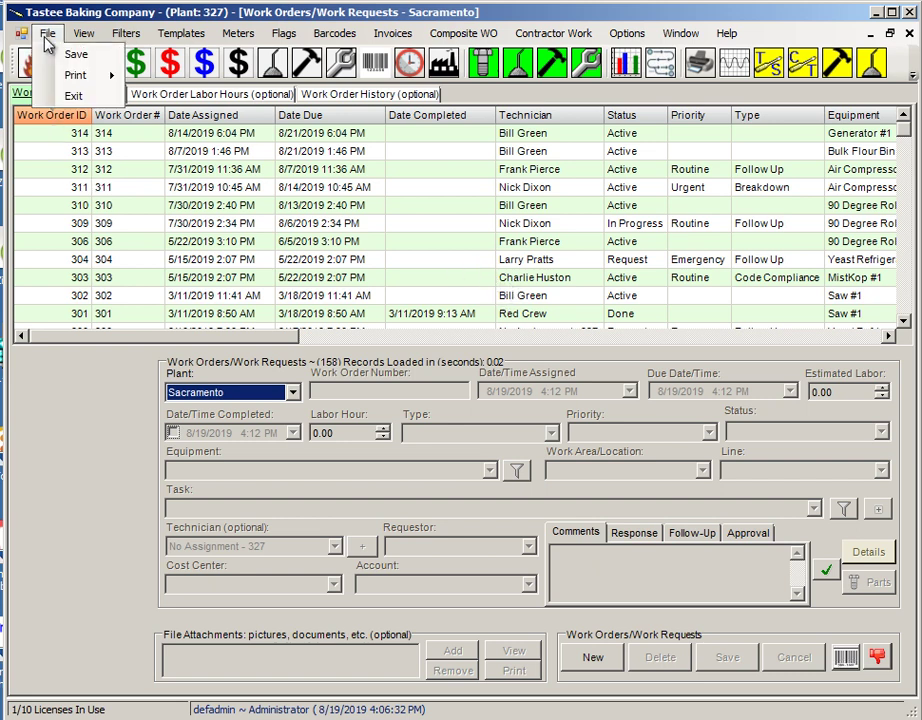
mouse_move(52, 73)
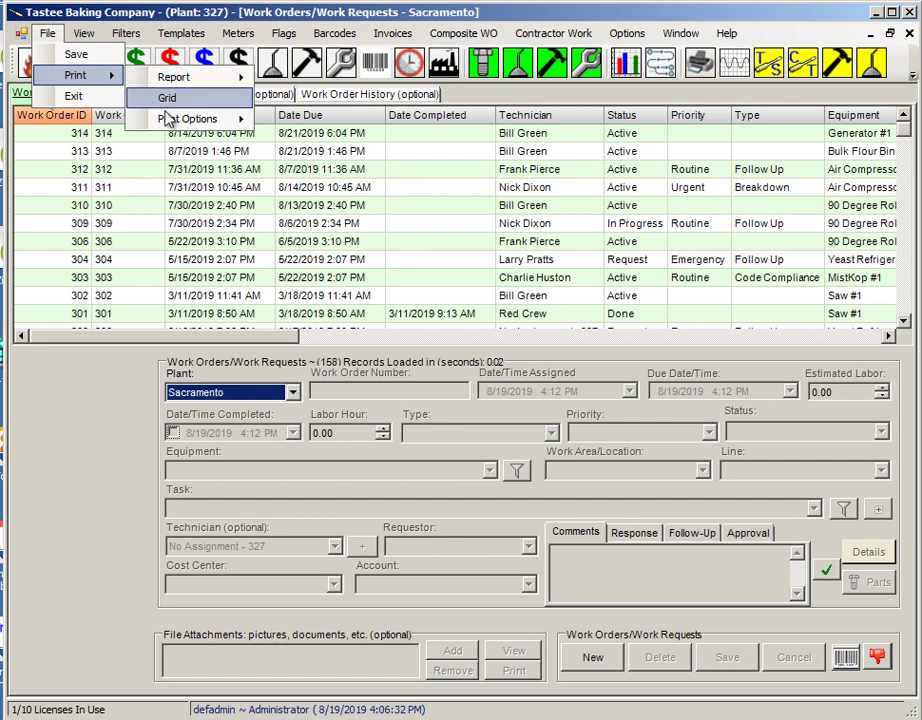
mouse_move(167, 124)
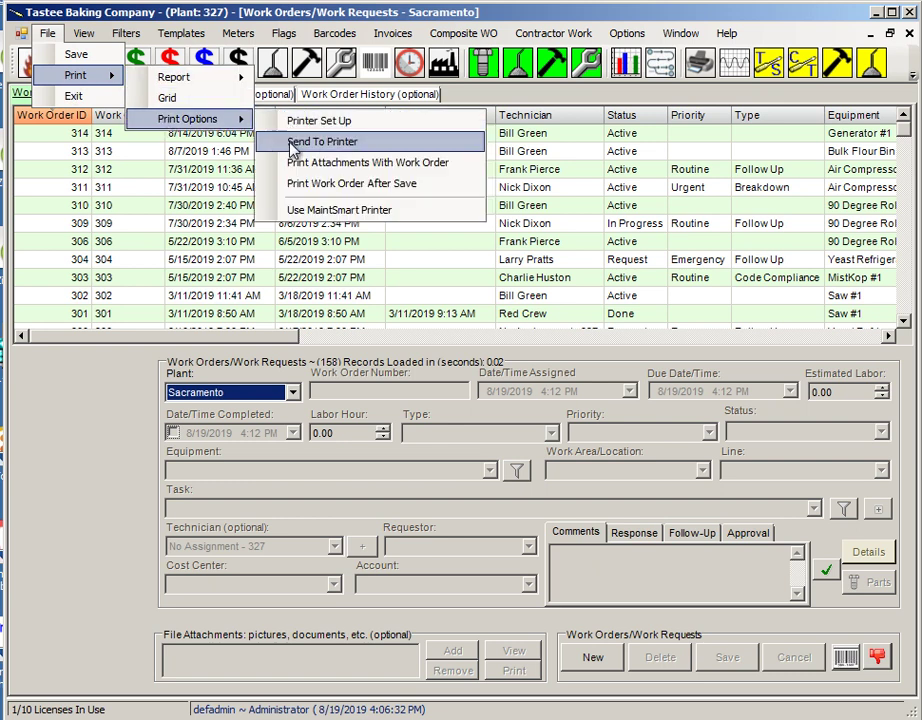
click(393, 147)
- Turn off the Send To Printer print option for work orders
click(47, 33)
mouse_move(75, 85)
mouse_move(200, 118)
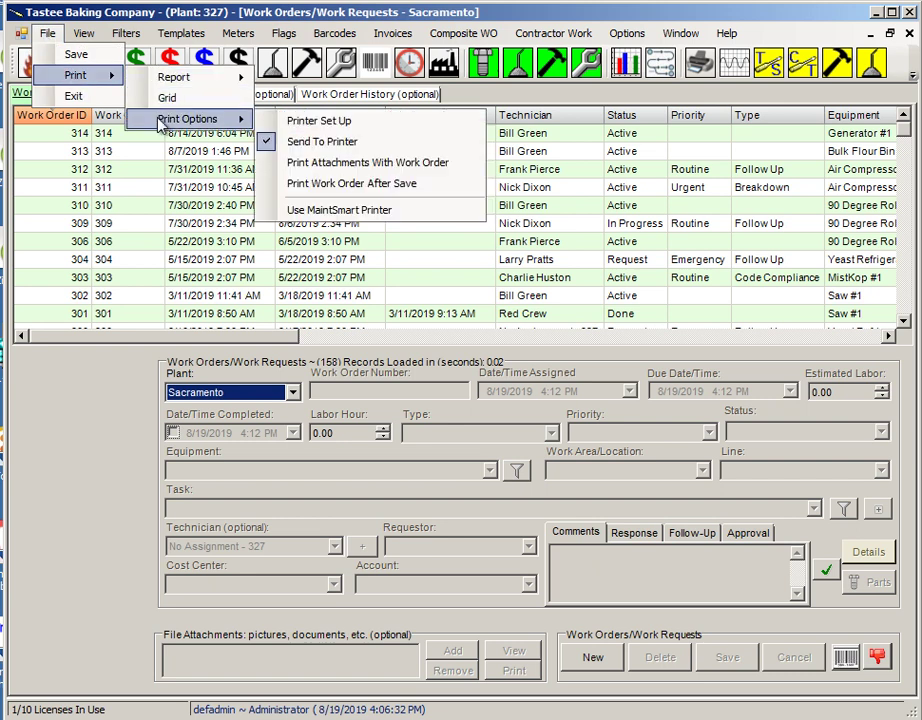
click(307, 147)
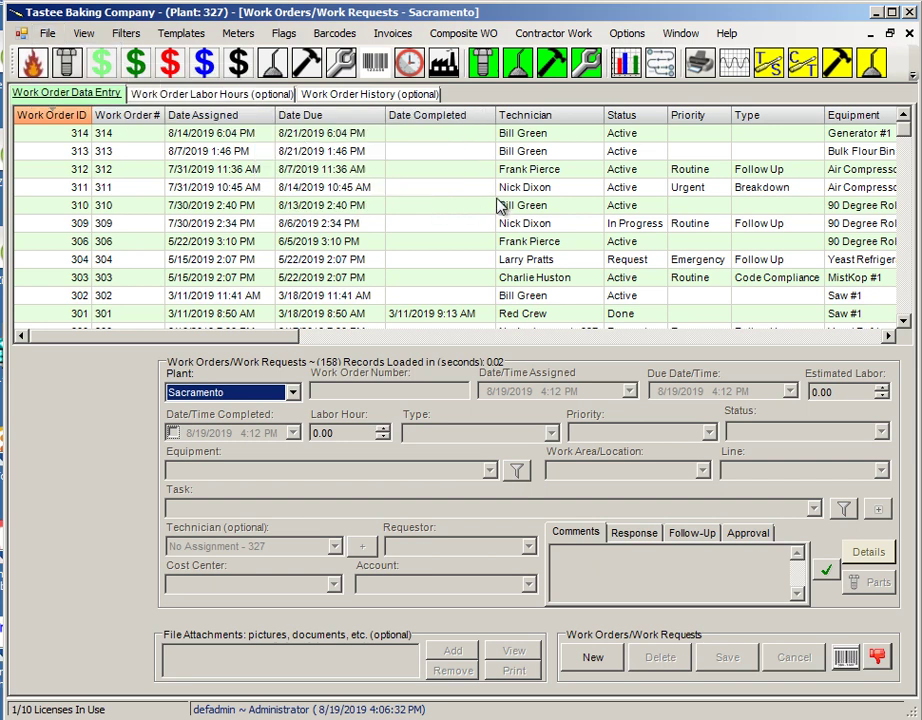
- Print-preview the urgent Air Compressor breakdown work order, bring the report fully into view, and close it
click(476, 189)
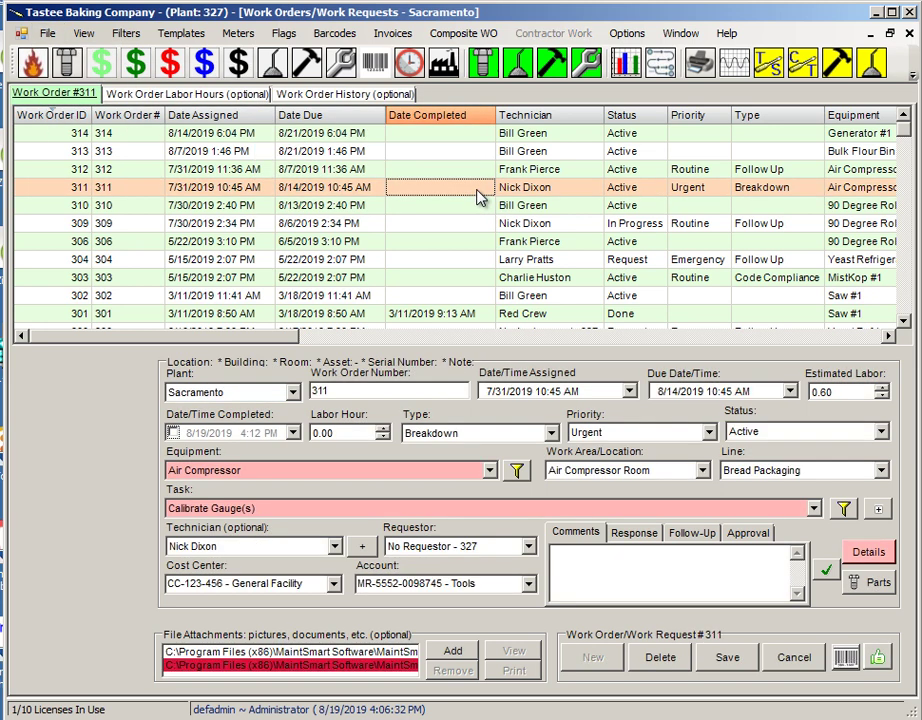
right_click(478, 196)
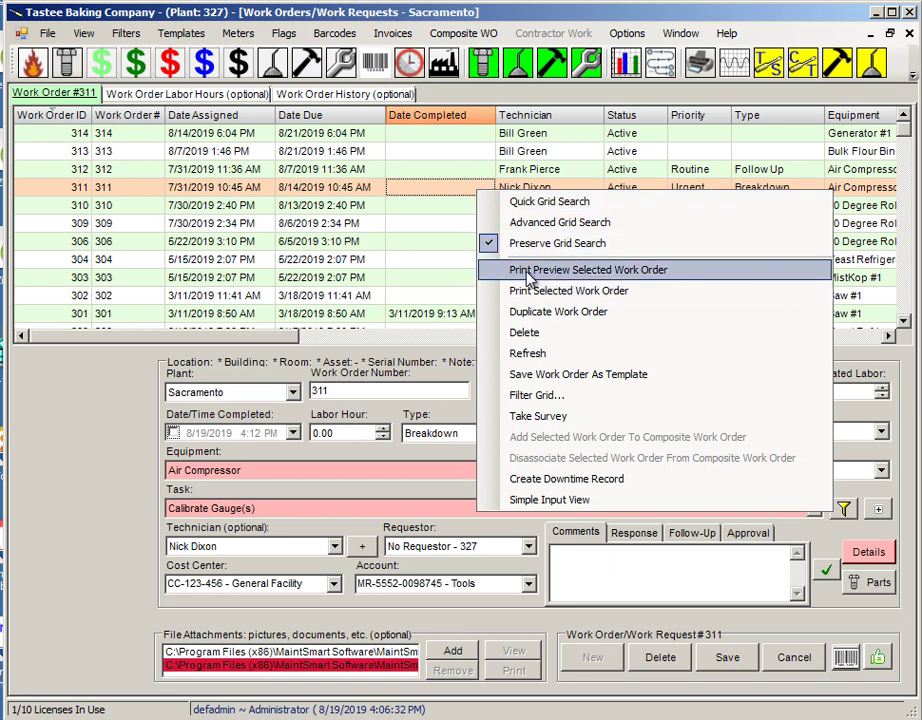
click(602, 272)
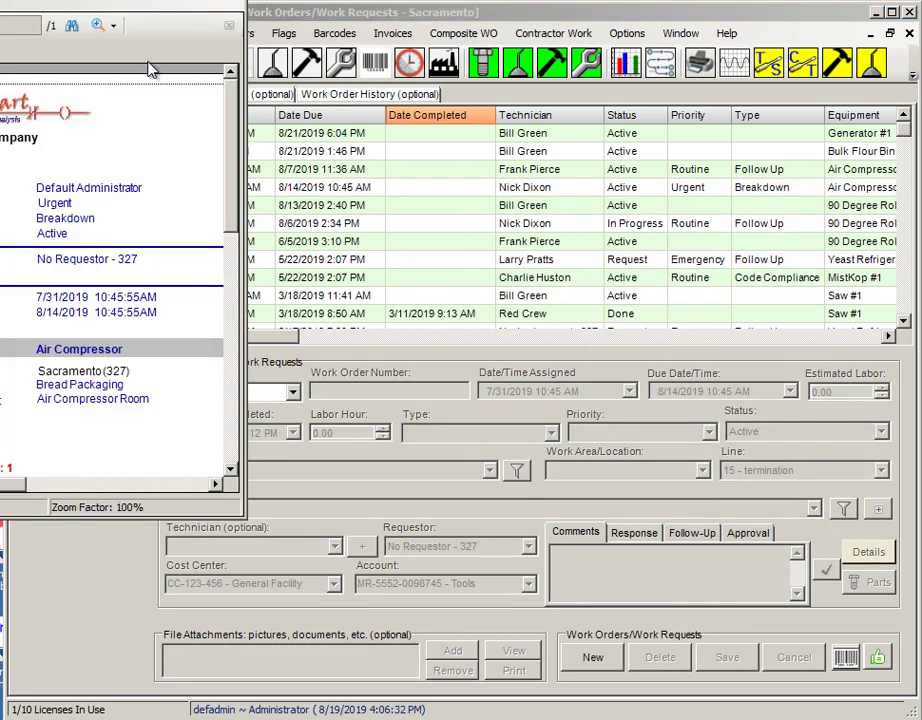
drag(119, 0, 510, 98)
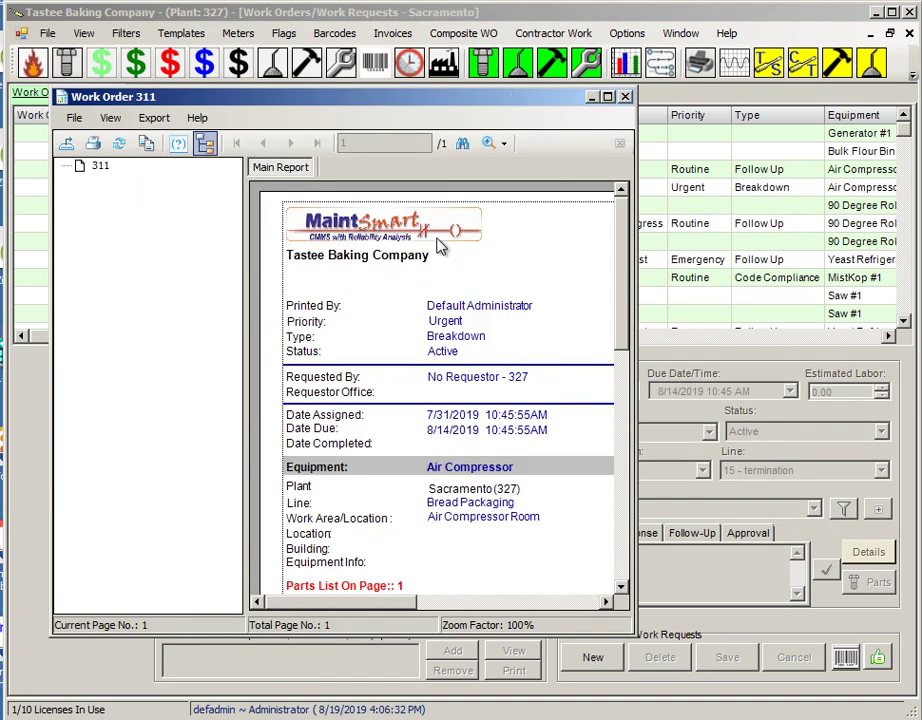
click(626, 97)
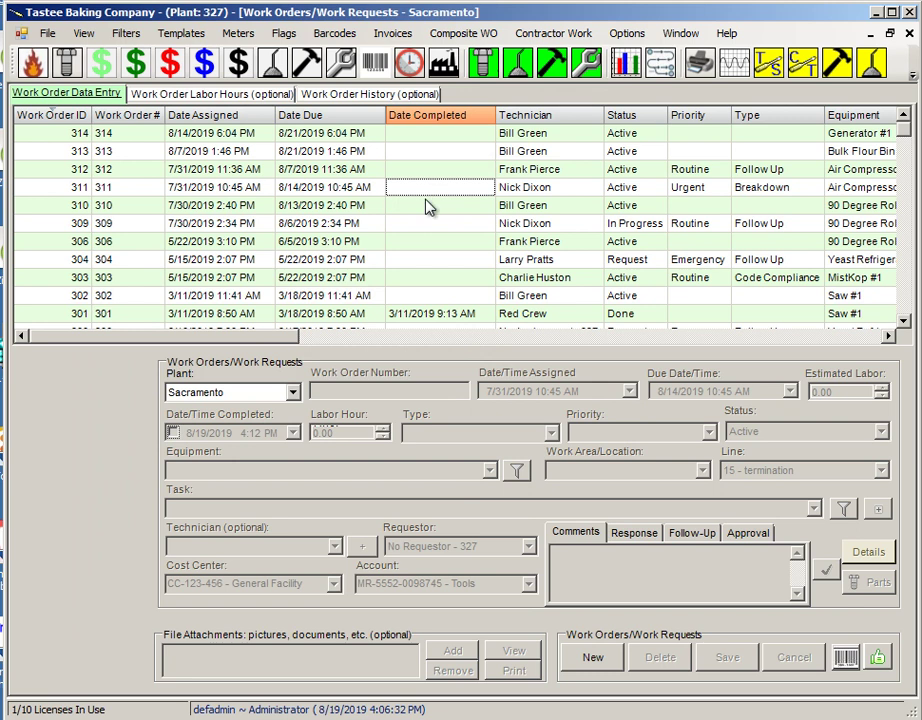
click(47, 33)
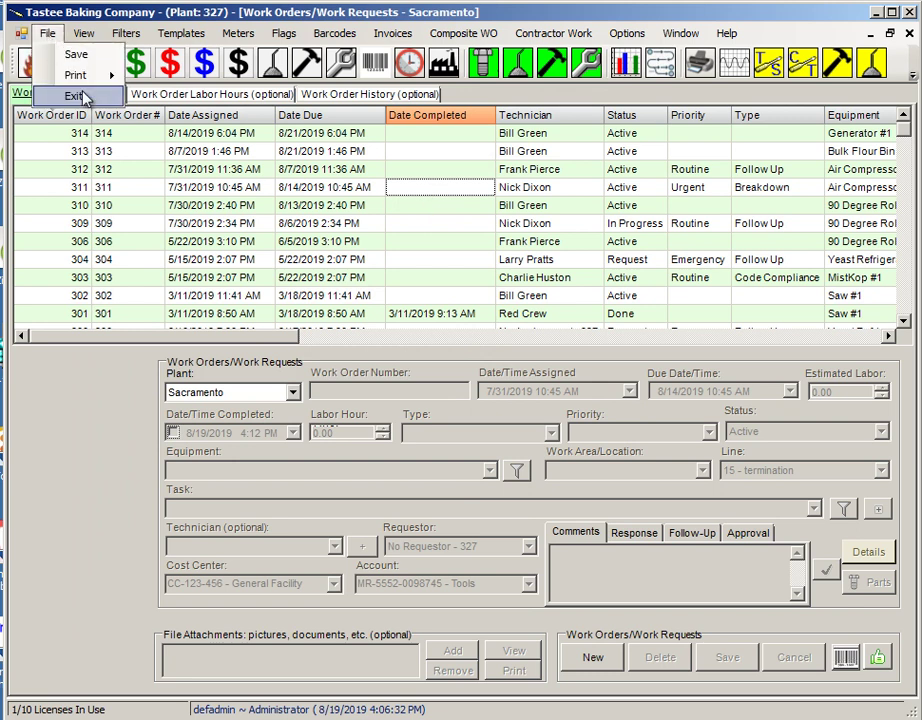
mouse_move(85, 88)
mouse_move(184, 120)
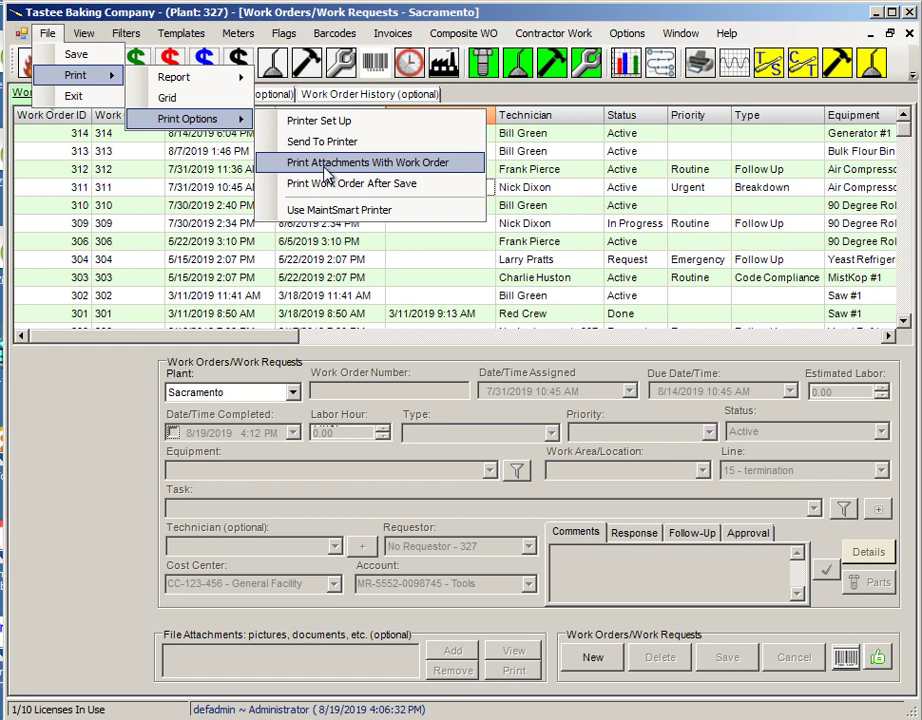
click(538, 18)
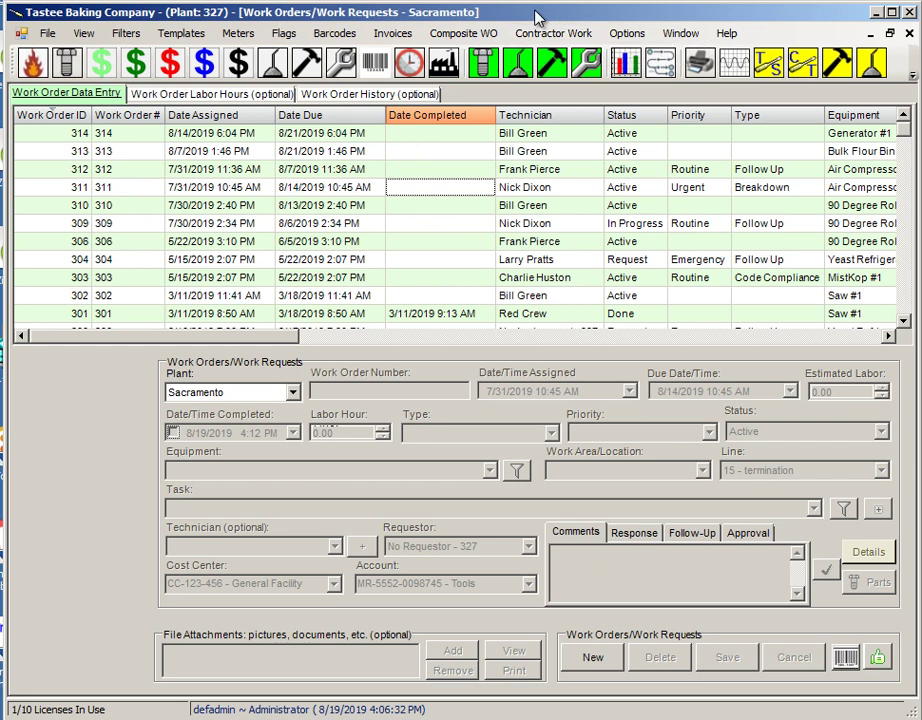
- Limit the grid to active work orders only, and restore the display of work orders of every status
click(84, 35)
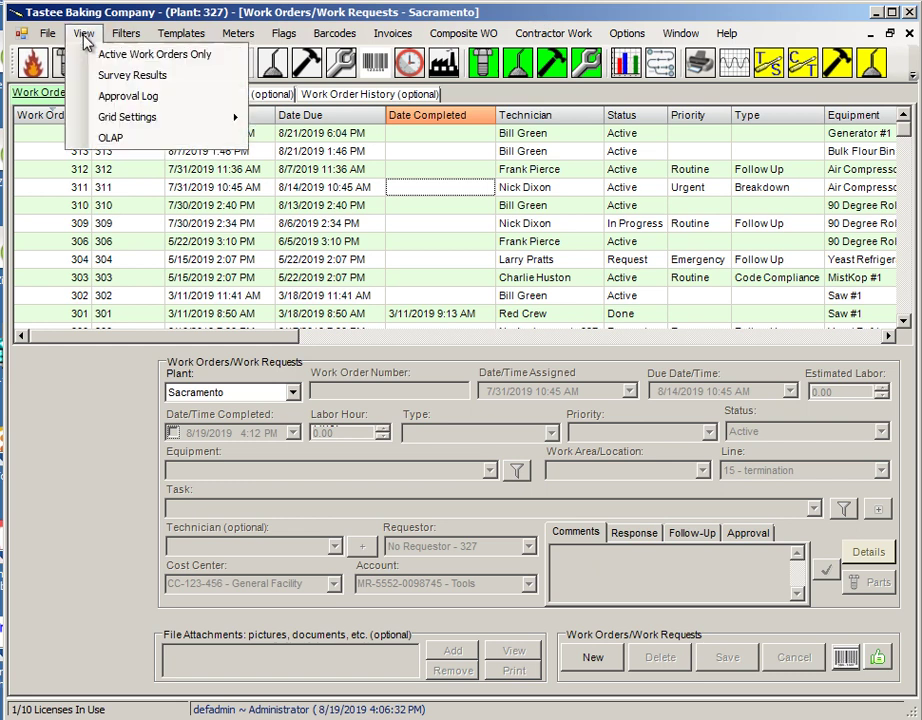
click(155, 53)
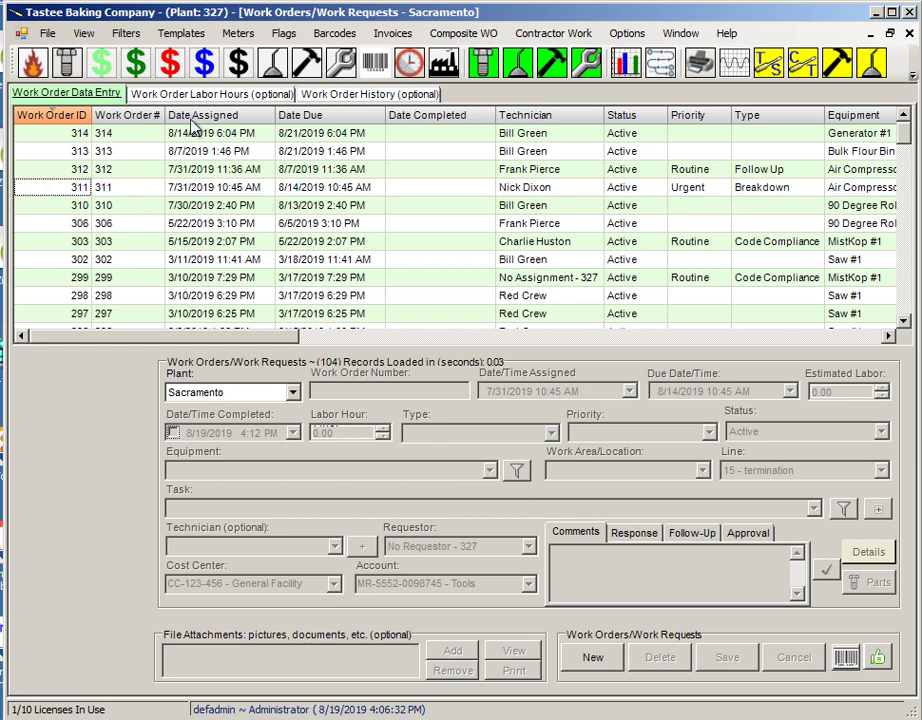
click(84, 35)
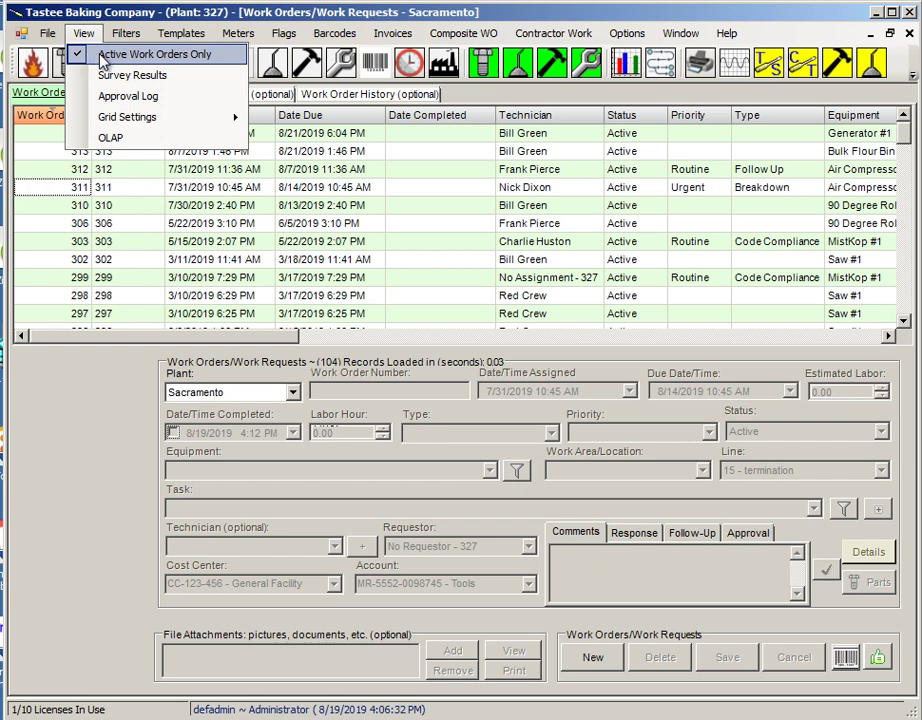
click(95, 57)
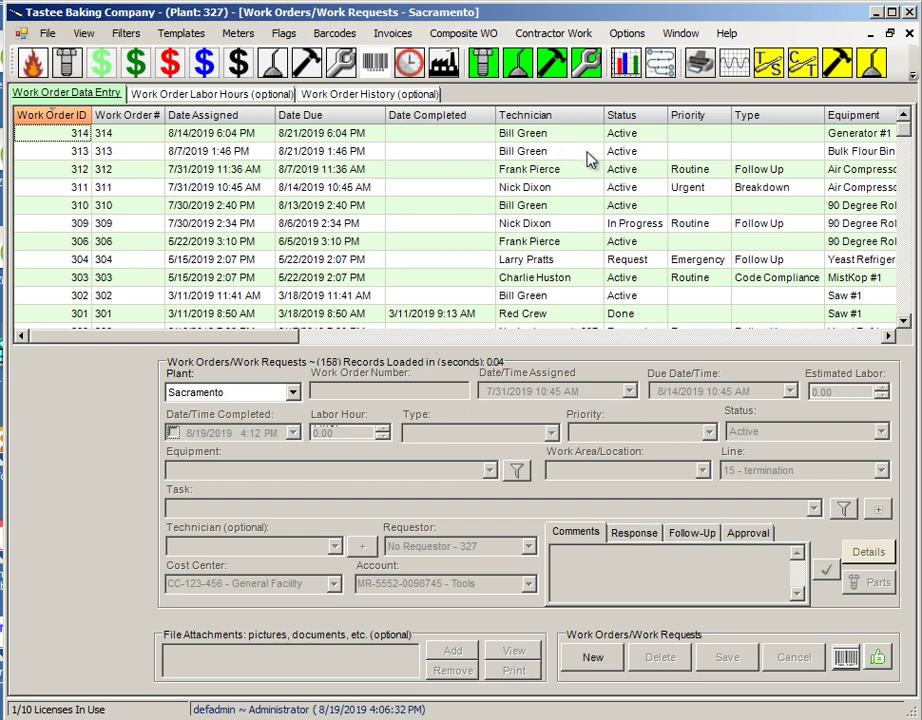
- Set the work order grid to display records 30 days back from today
click(627, 33)
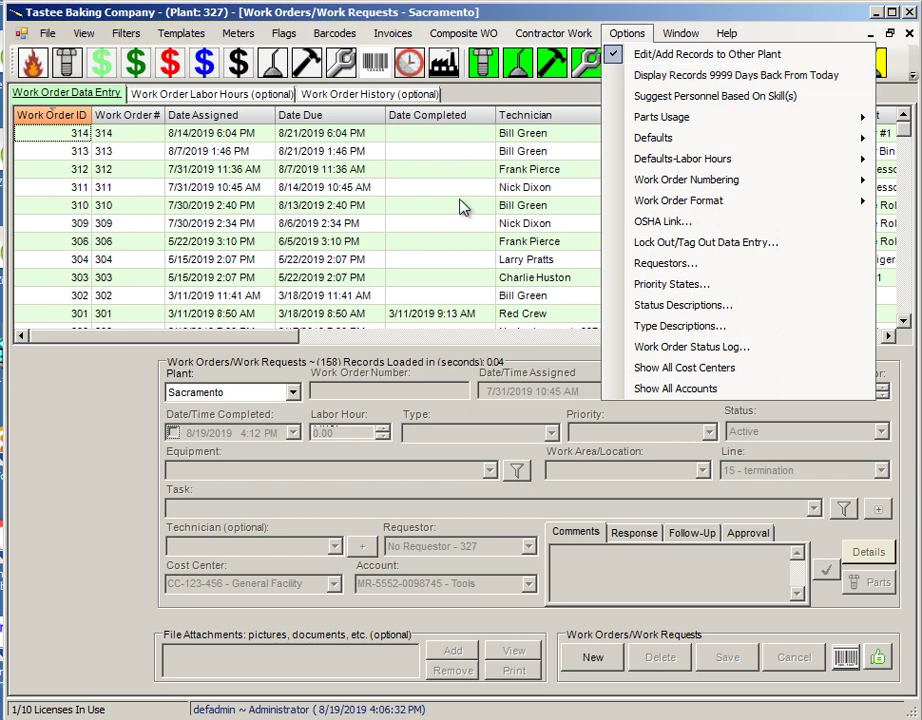
click(688, 79)
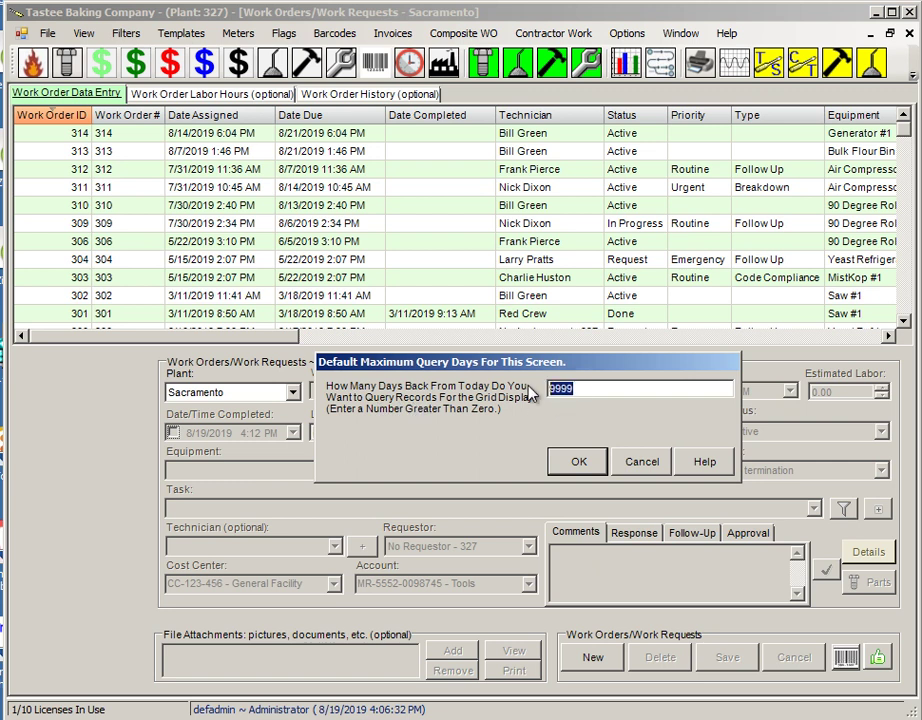
text(30)
click(576, 458)
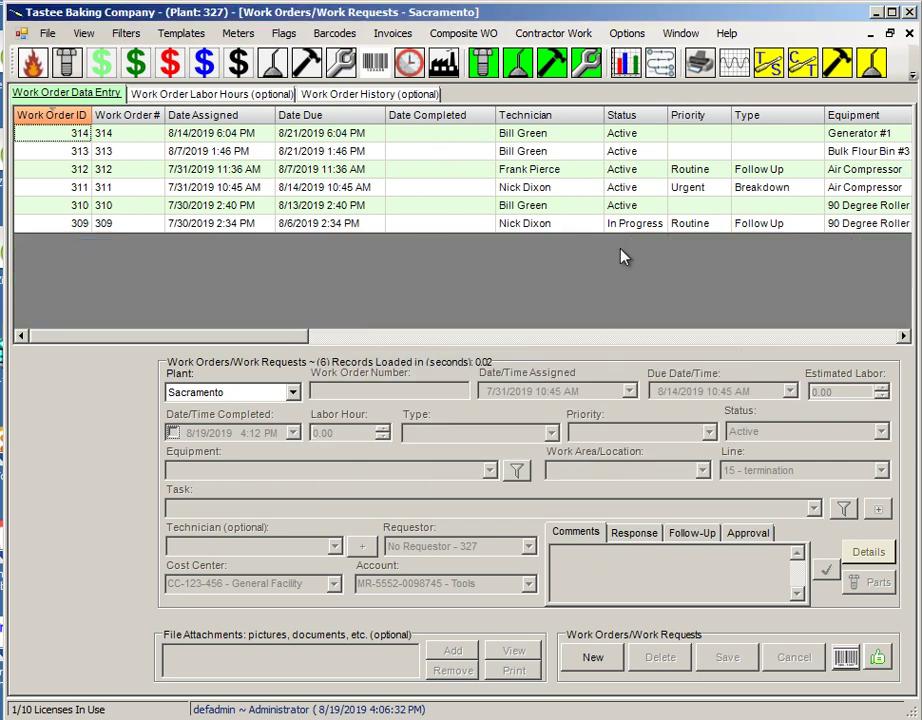
- Extend the number of days back from today so the grid includes the older work orders again
click(627, 34)
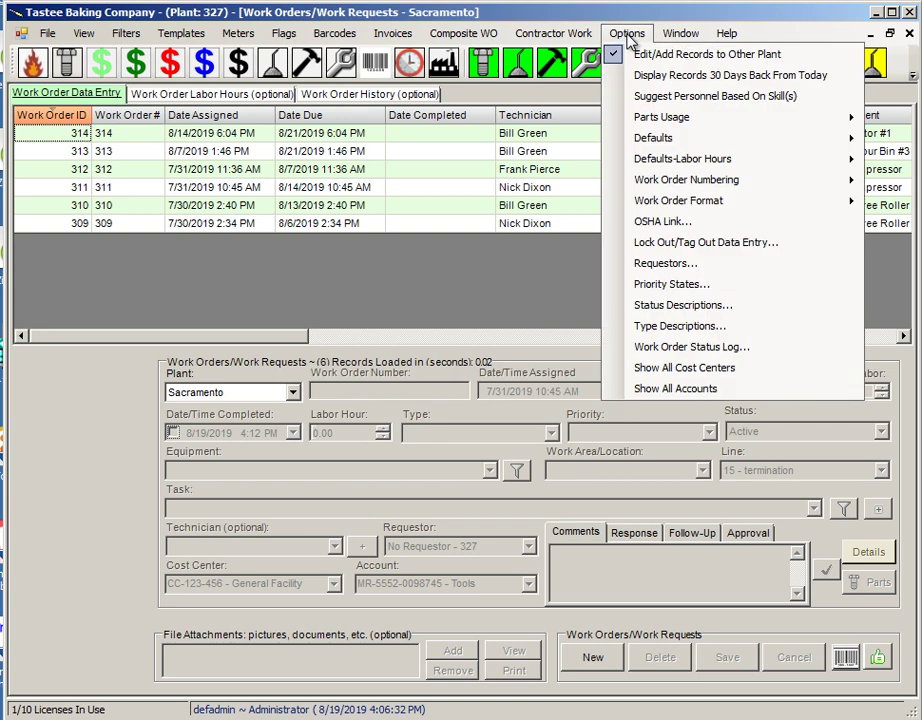
click(652, 84)
click(584, 462)
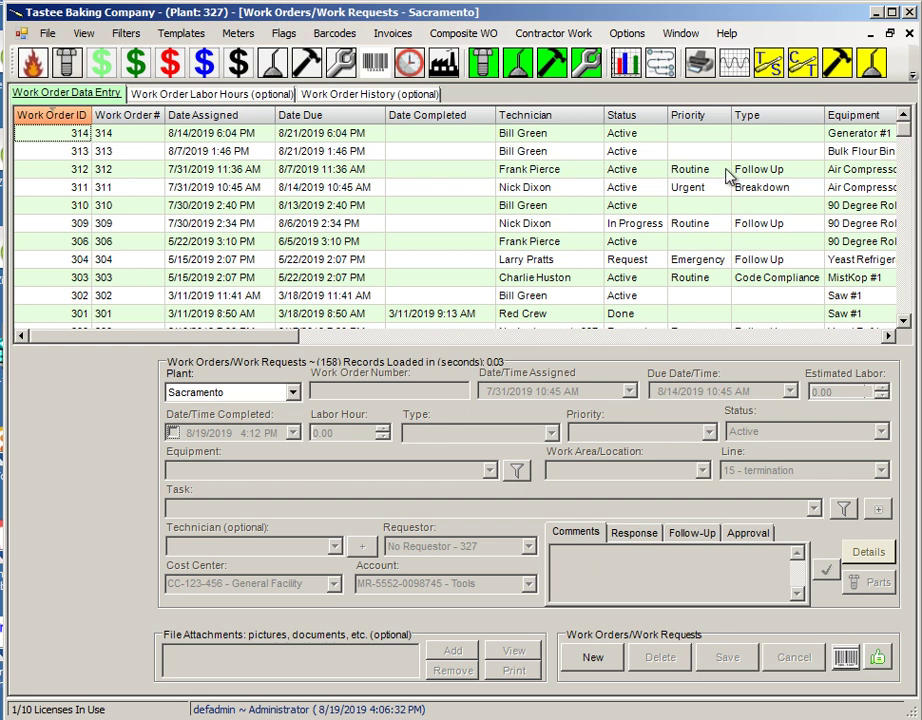
- Run a quick grid search for "urg" in the Priority column and close the search
right_click(697, 120)
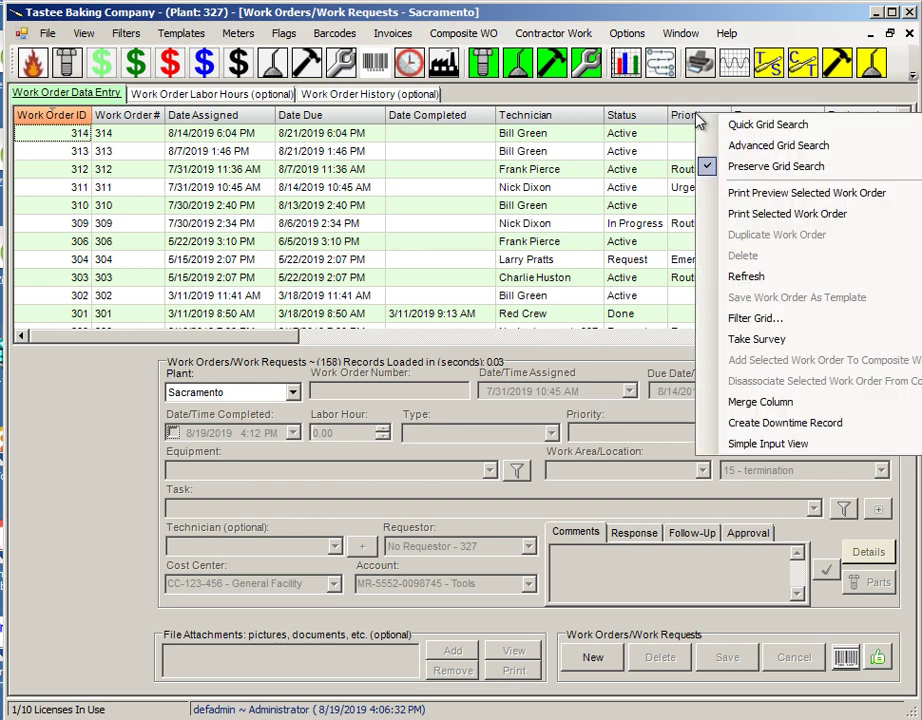
click(745, 127)
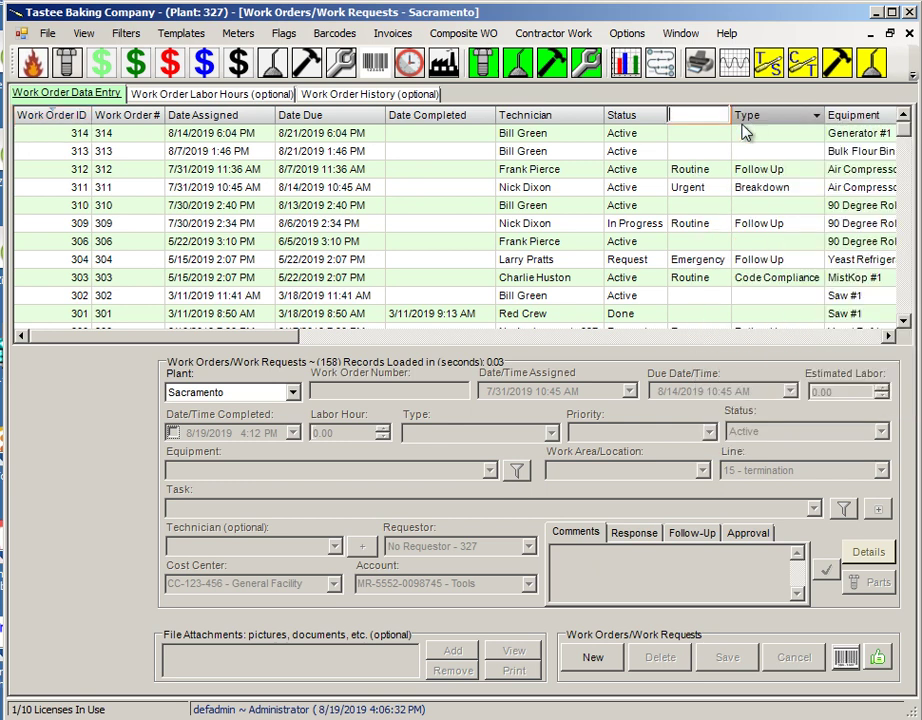
text(urg)
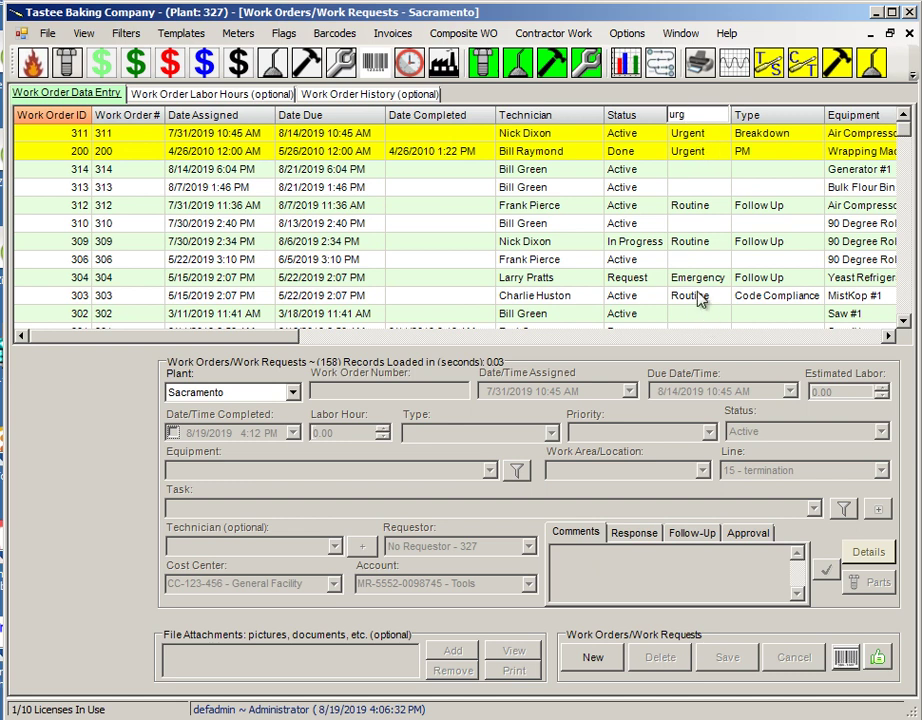
right_click(696, 181)
click(760, 186)
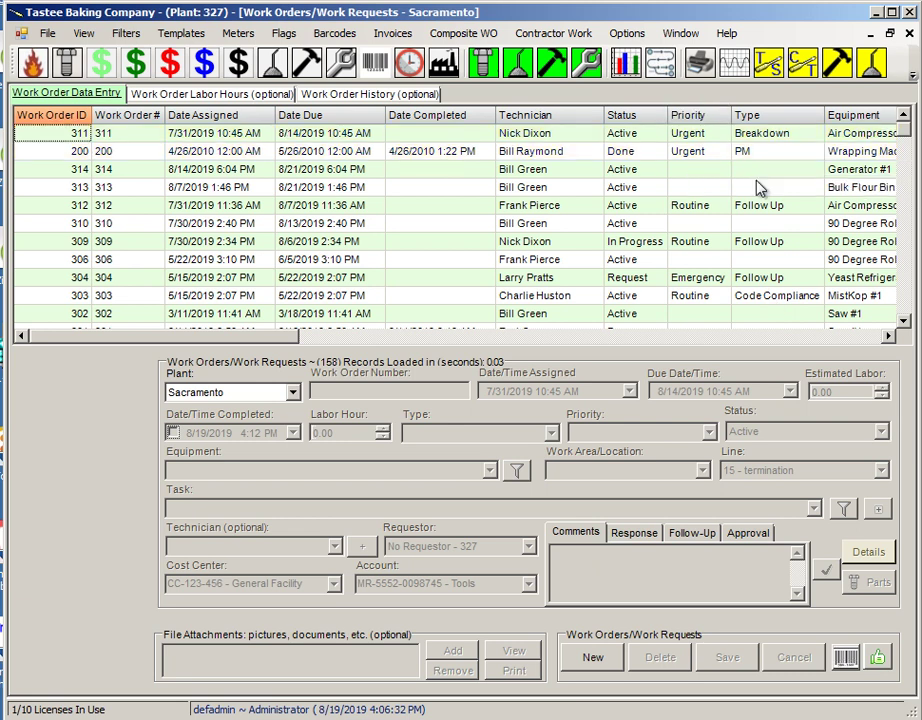
- Examine the grid's further columns, such as Equipment, Task, Requestor and Comments, and its older work orders
click(887, 337)
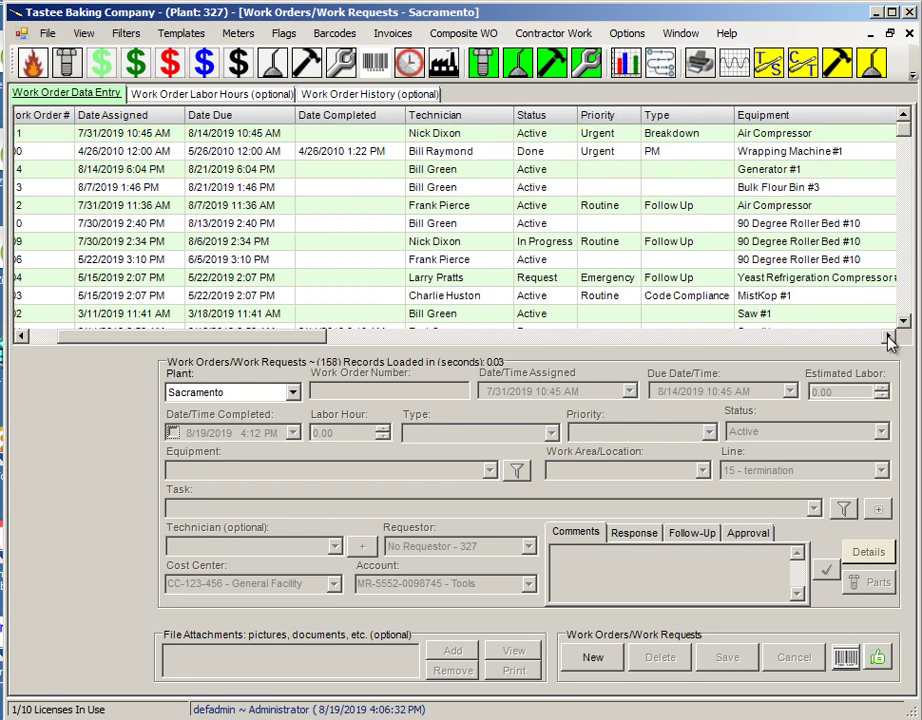
click(887, 337)
click(887, 337)
click(887, 337)
click(887, 337)
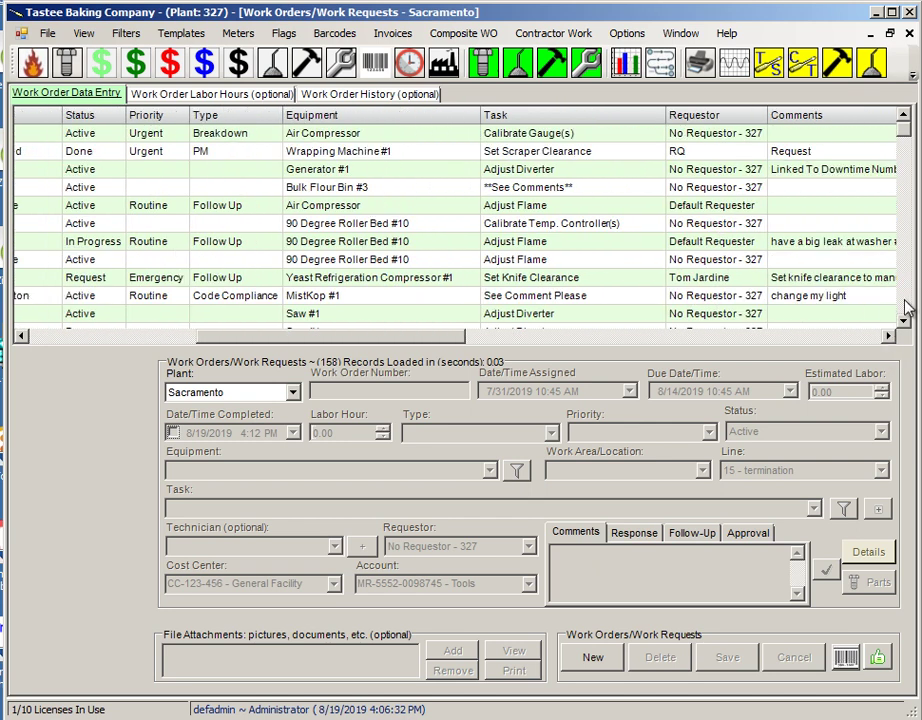
click(905, 309)
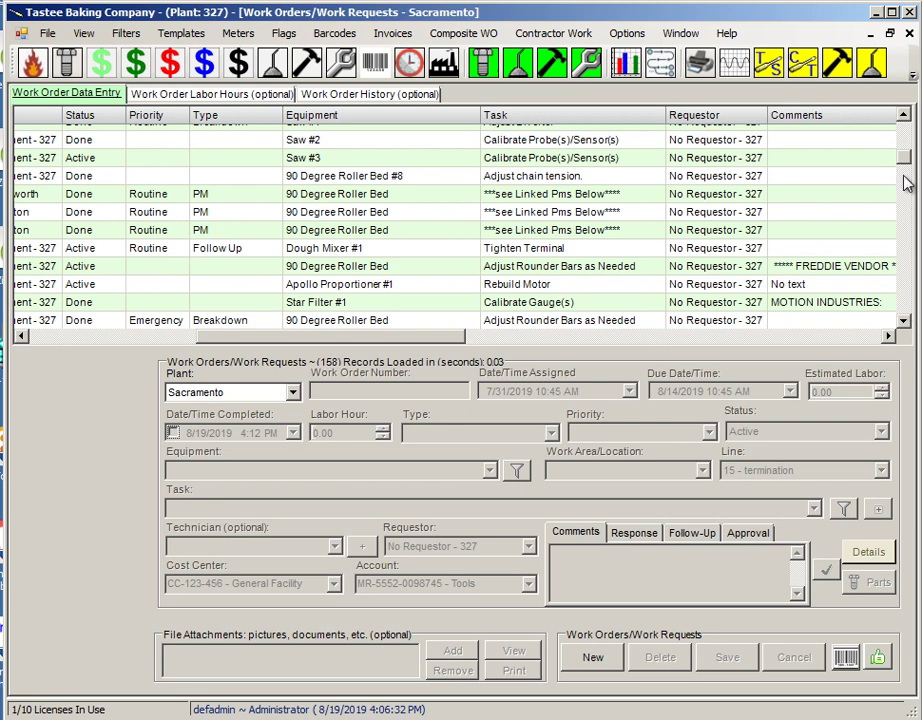
drag(903, 155, 904, 115)
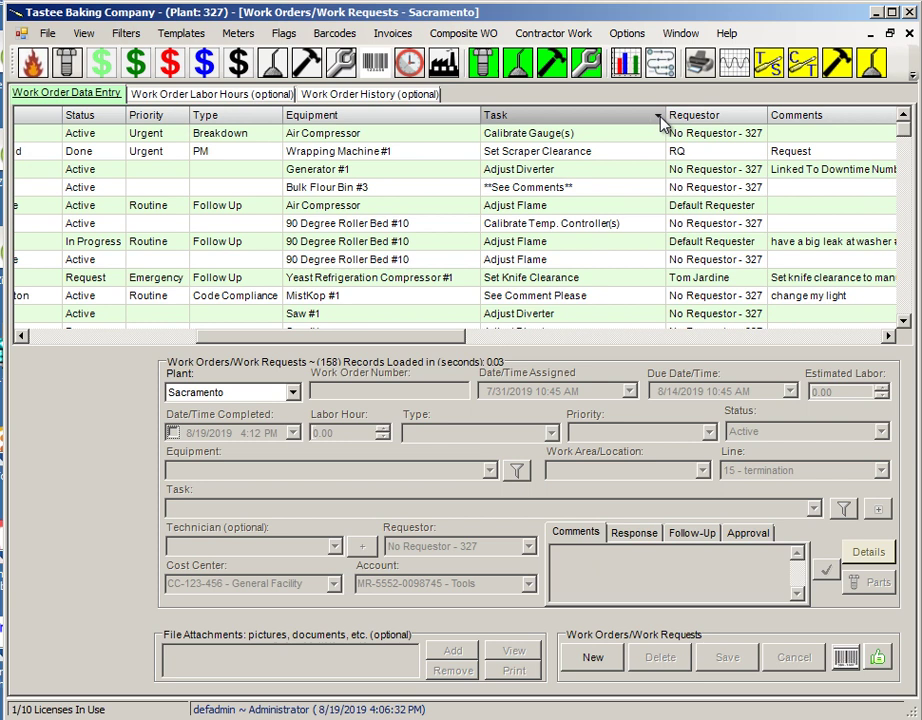
- Apply a text filter to the Task column so the grid shows only rows whose value contains "gauge"
click(658, 117)
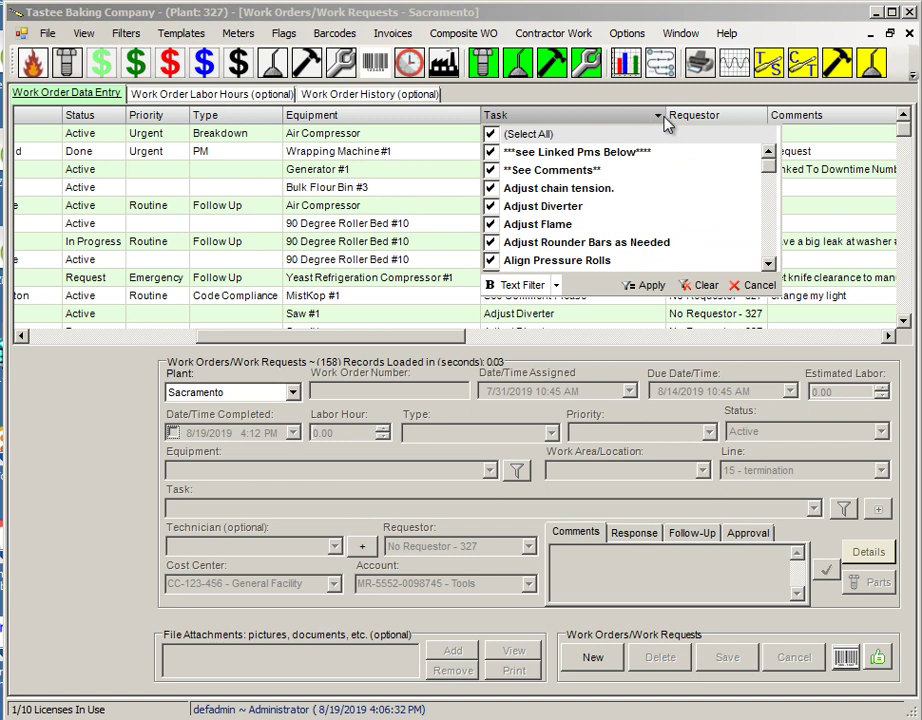
click(656, 118)
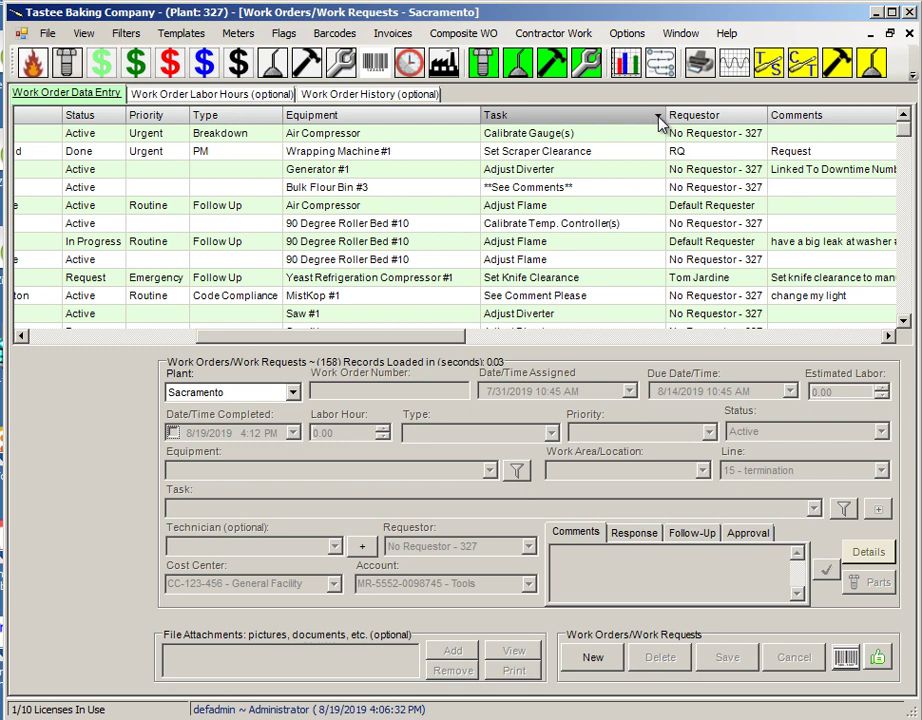
click(657, 119)
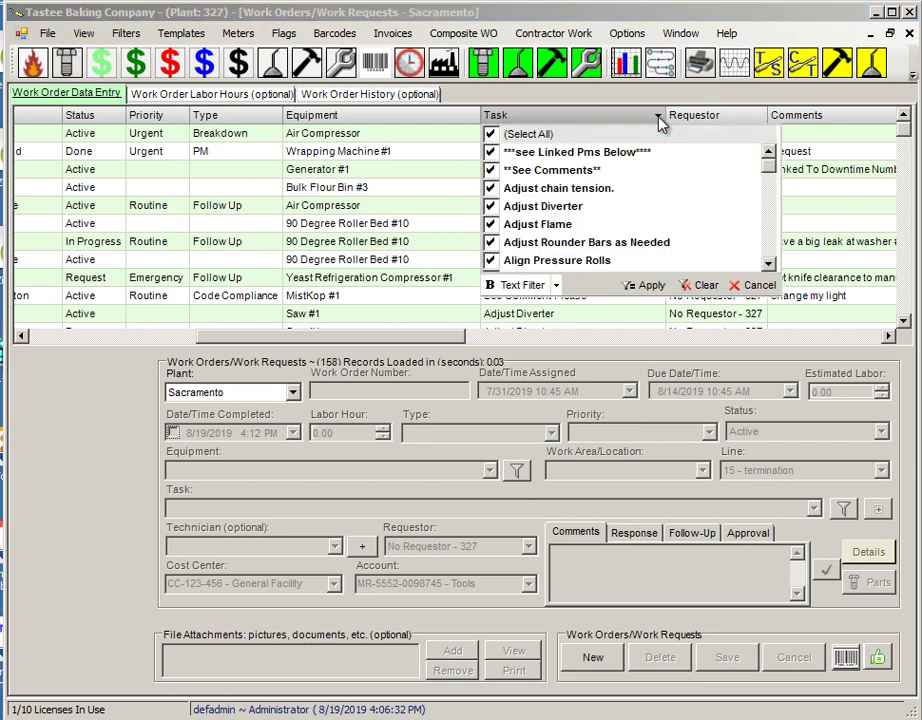
click(514, 287)
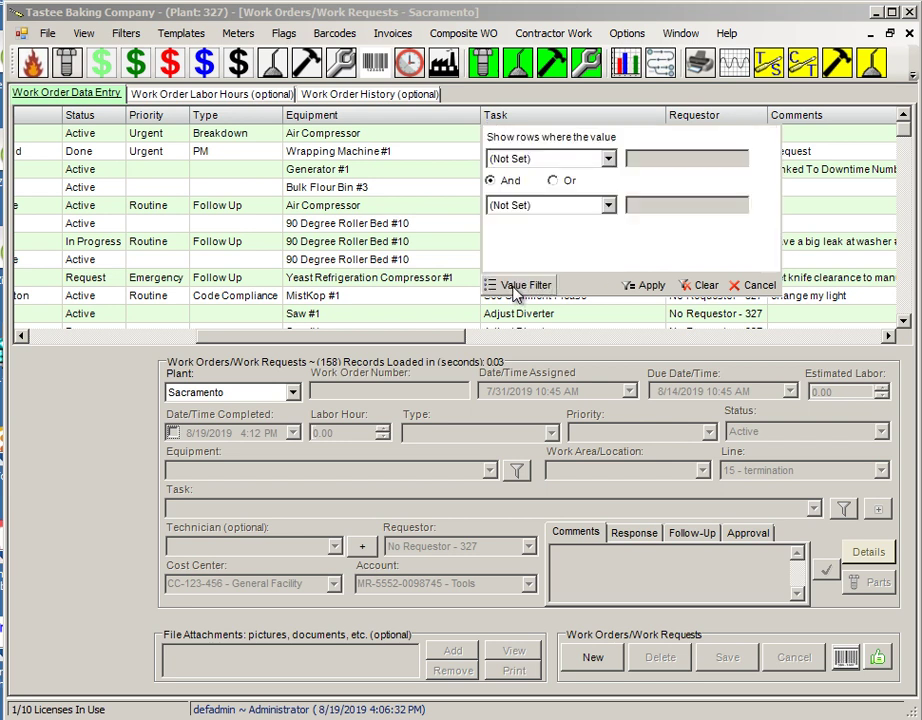
click(607, 159)
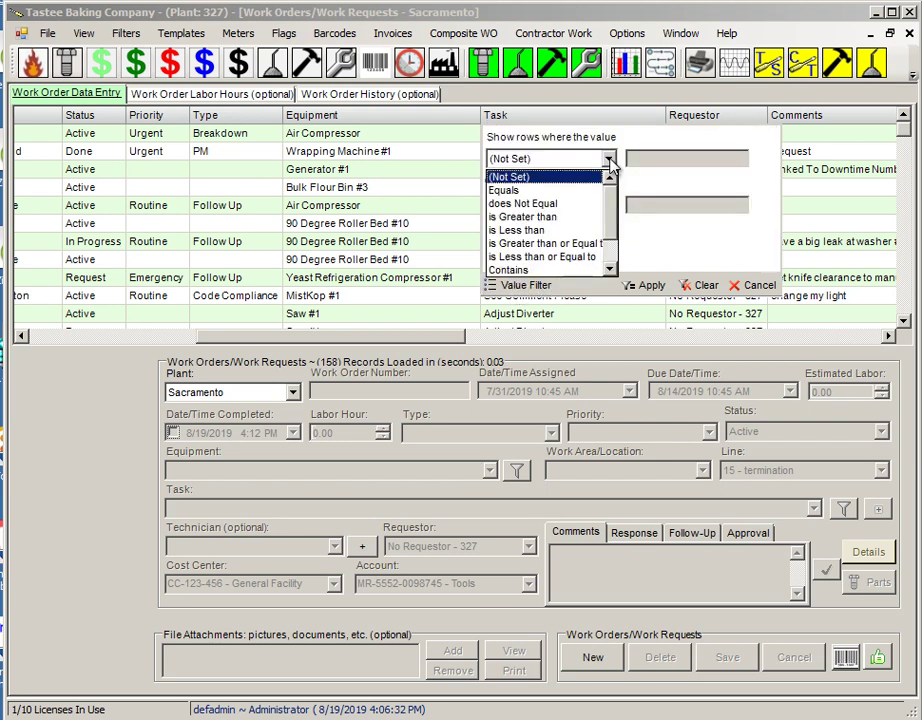
scroll(613, 213, down, 1)
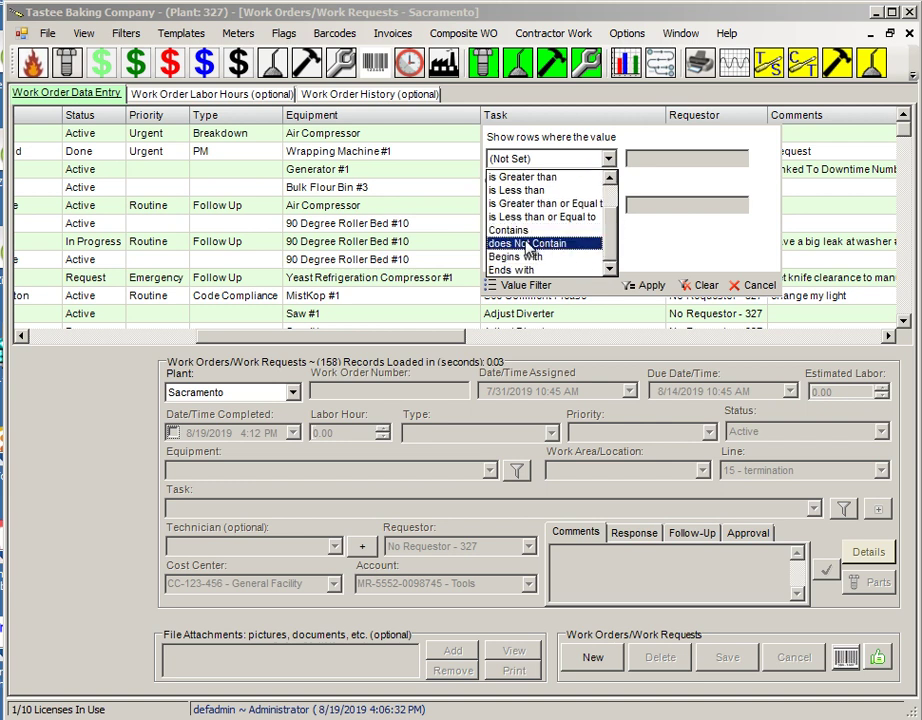
click(527, 230)
click(636, 158)
text(gauge)
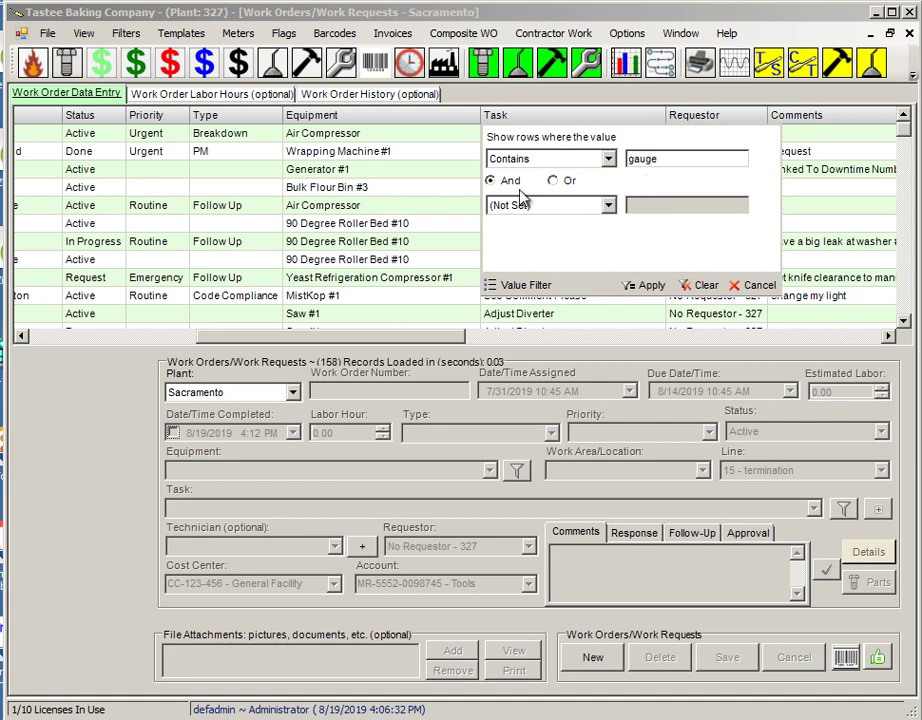
click(608, 205)
click(610, 206)
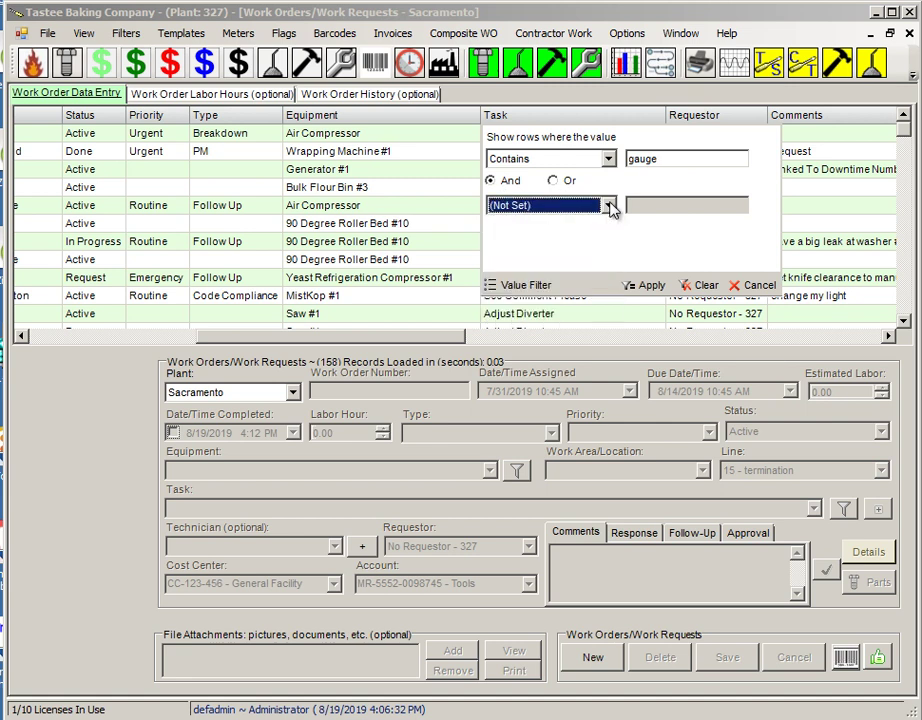
click(650, 286)
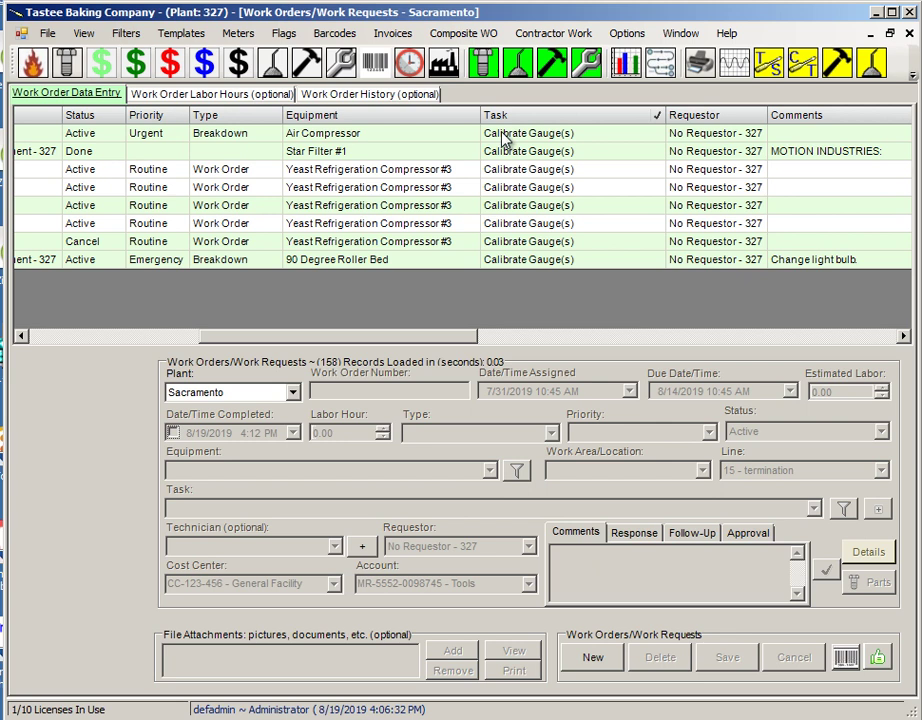
- Refresh the work order grid to clear the Task column filter and look through the full list
right_click(610, 300)
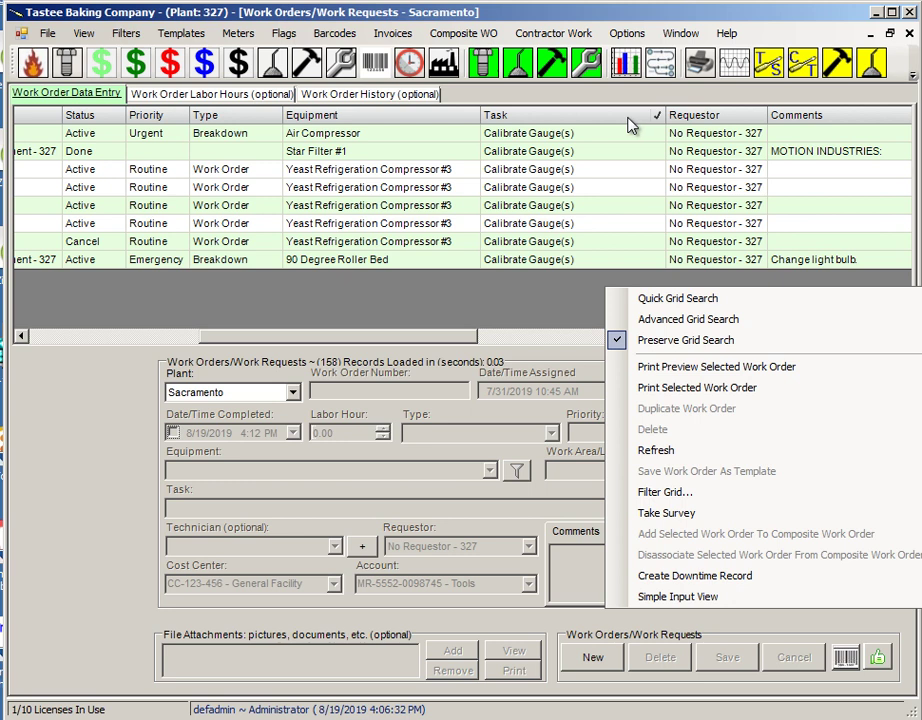
click(657, 452)
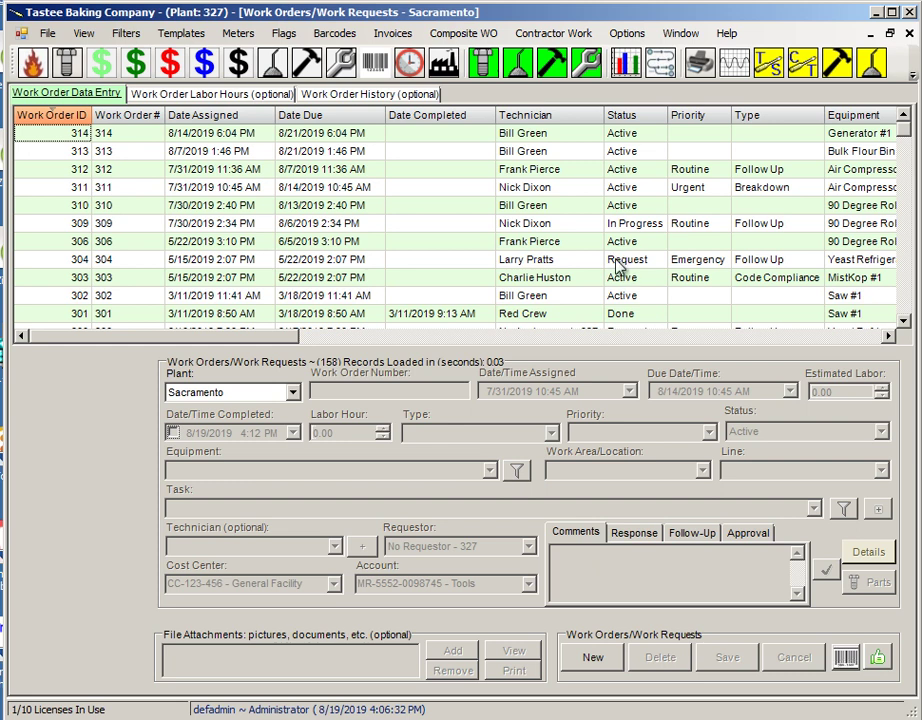
click(904, 281)
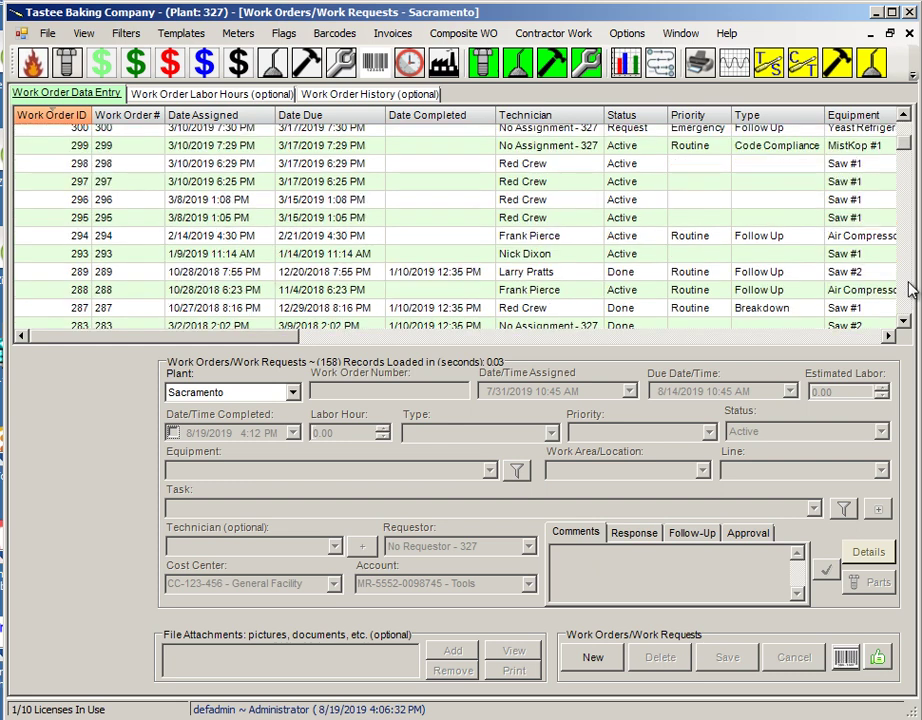
click(904, 281)
drag(904, 156, 904, 115)
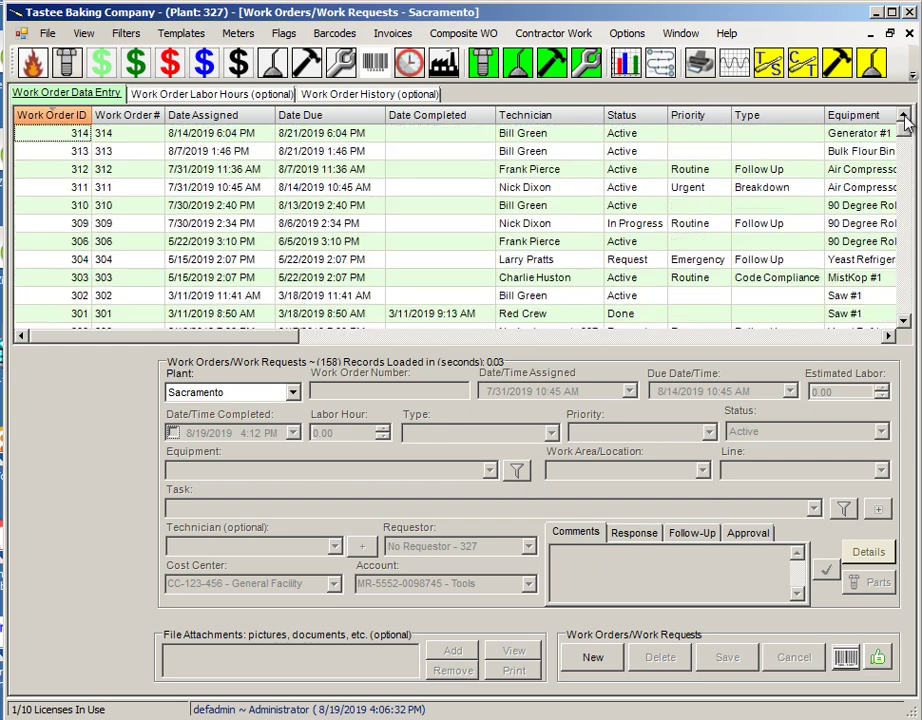
- Open the grid filter for work orders and define a condition where Status = Request
right_click(458, 219)
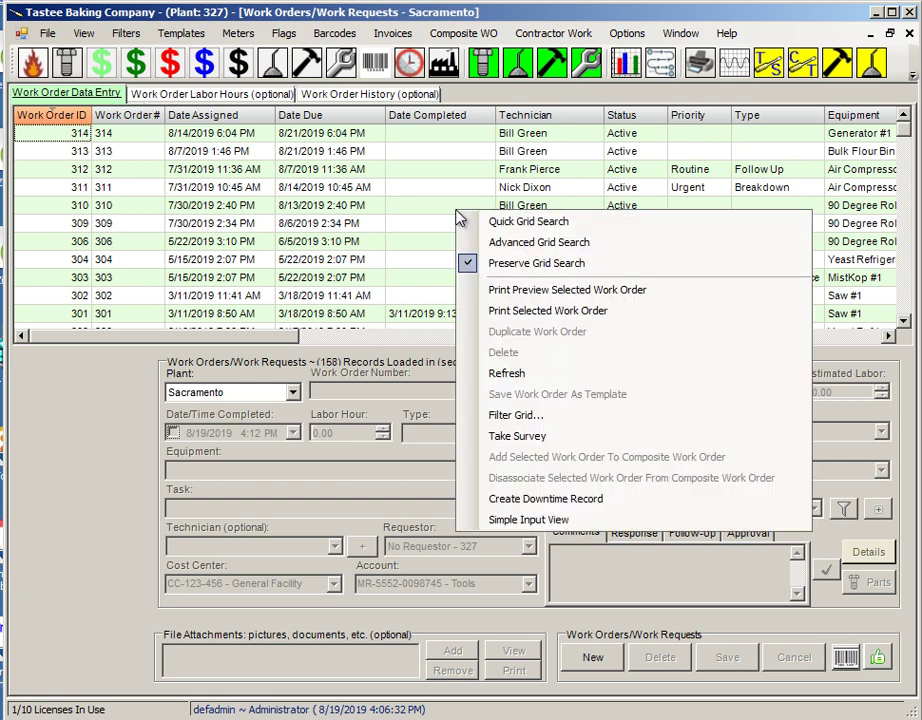
click(531, 422)
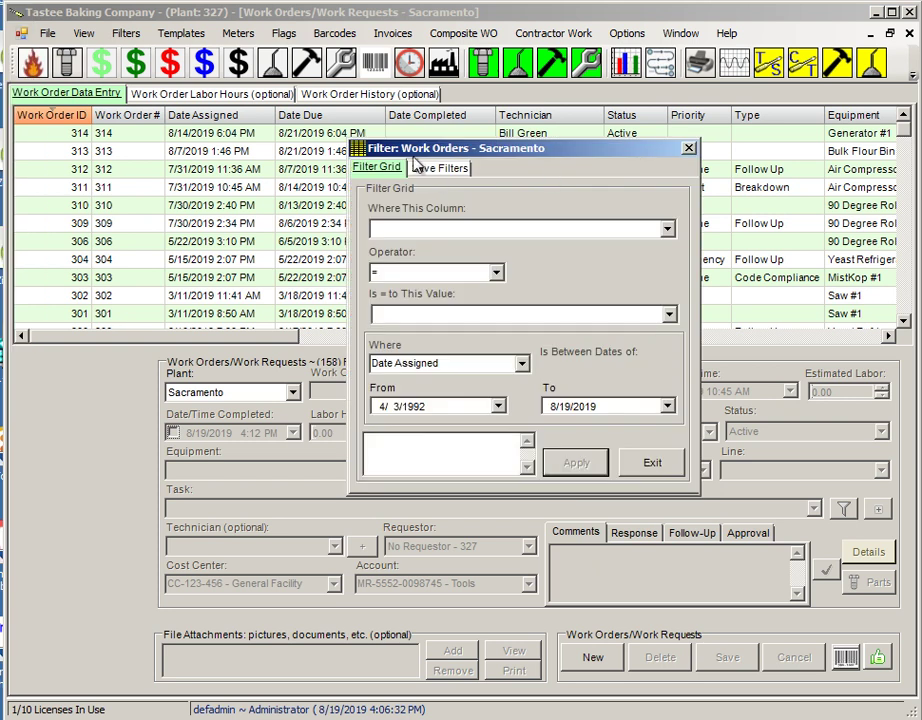
click(667, 230)
drag(670, 262, 670, 313)
click(436, 274)
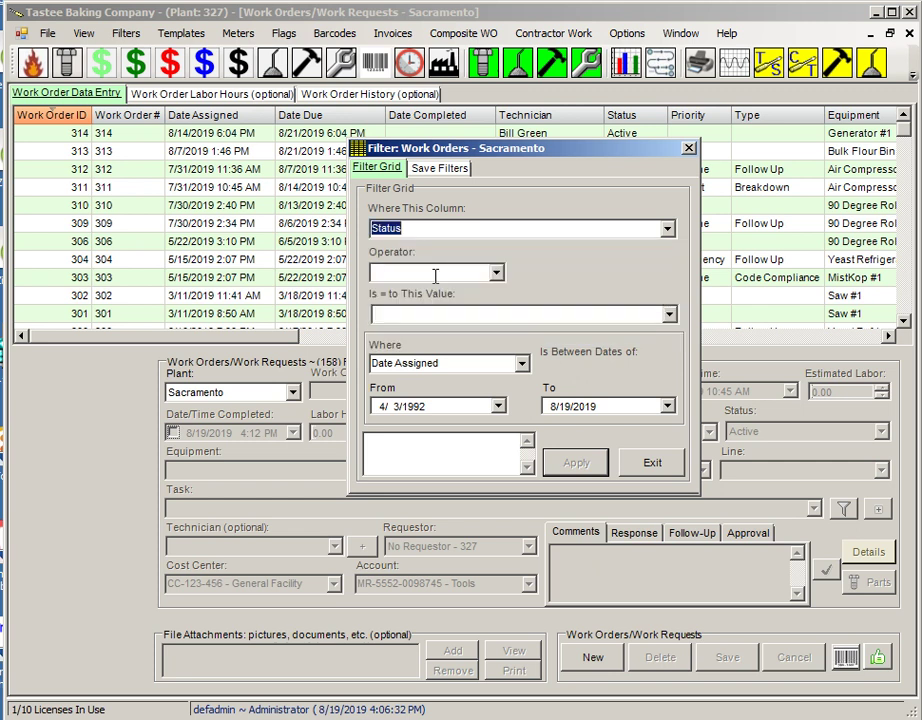
click(496, 272)
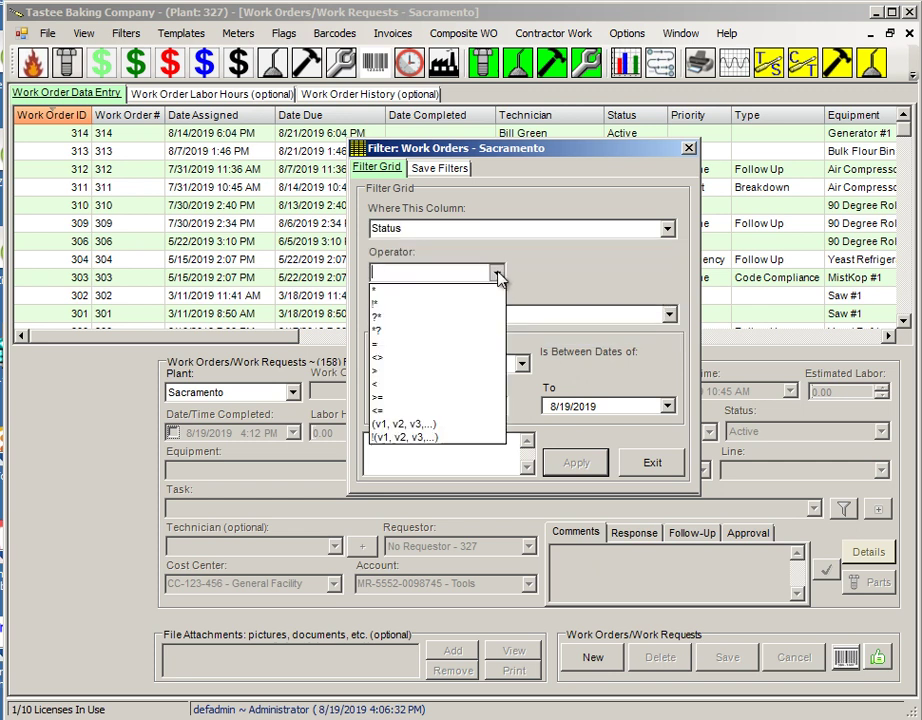
click(396, 345)
click(668, 314)
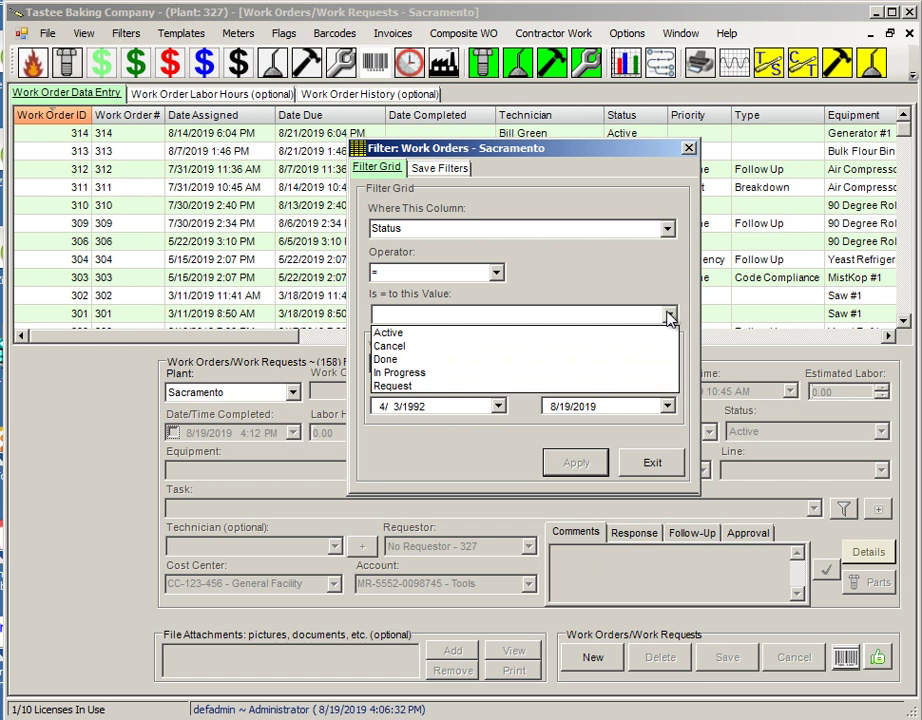
click(412, 385)
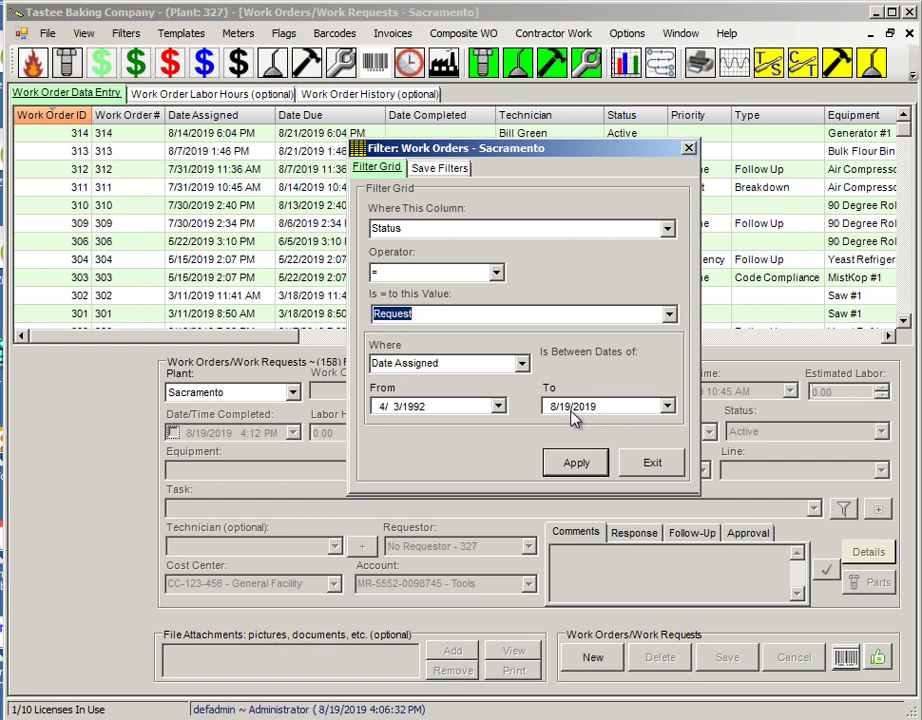
- Check the end date of the Date Assigned range, apply the Status filter, and move the filter window clear of the results
click(667, 407)
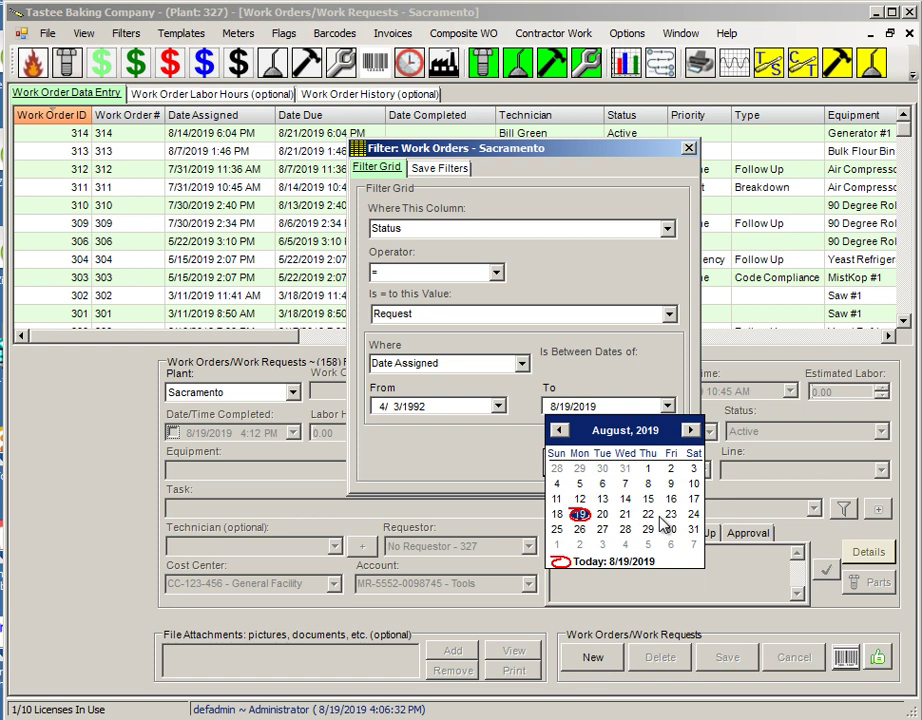
click(648, 366)
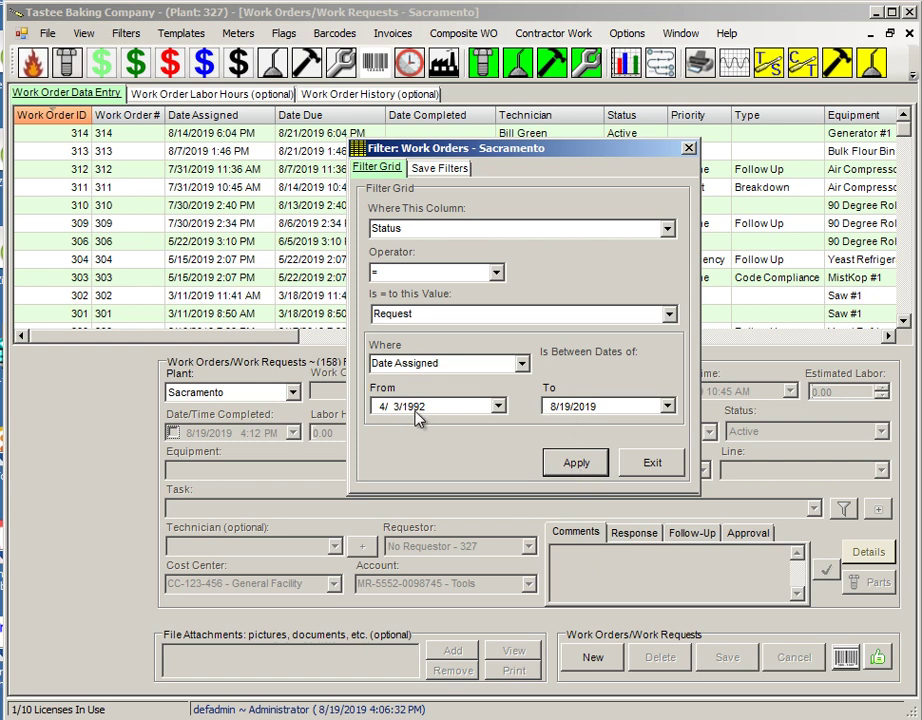
click(576, 463)
drag(580, 145, 535, 255)
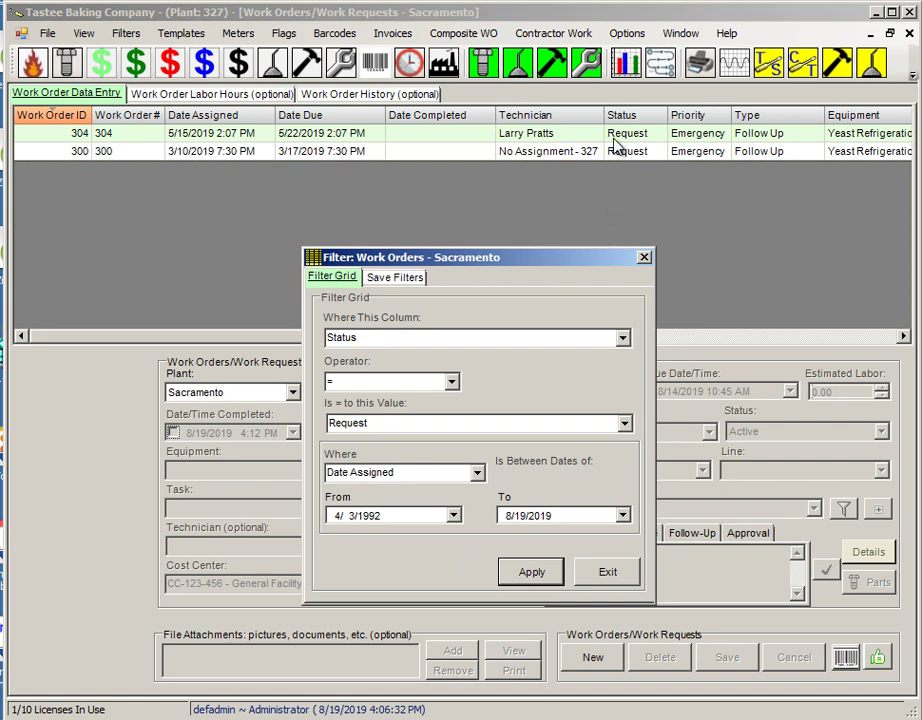
- Save the current filter under the name "Requests" and close the filter window
click(400, 278)
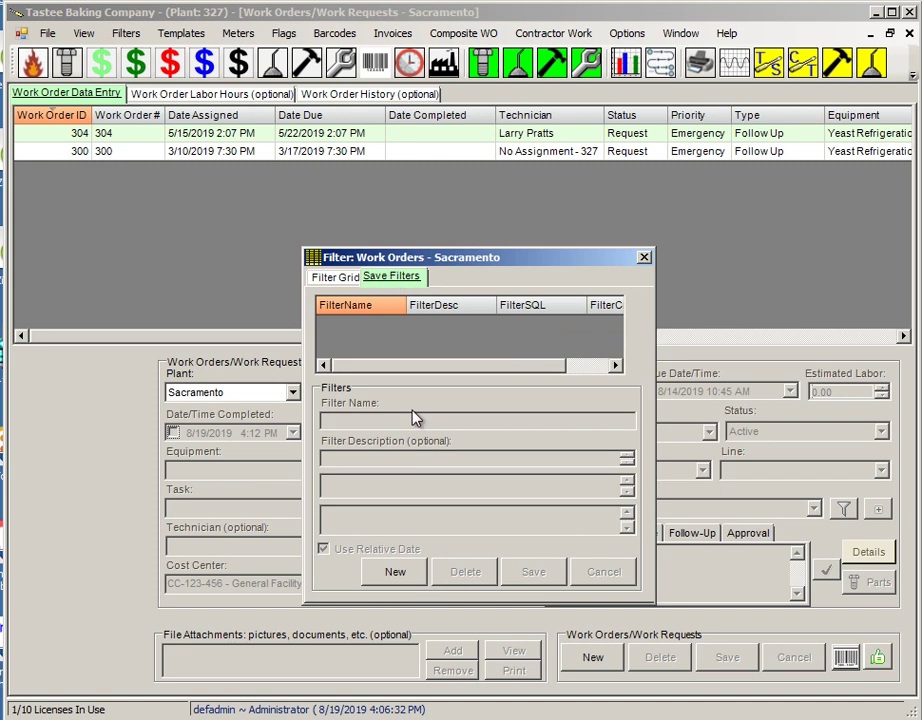
click(392, 572)
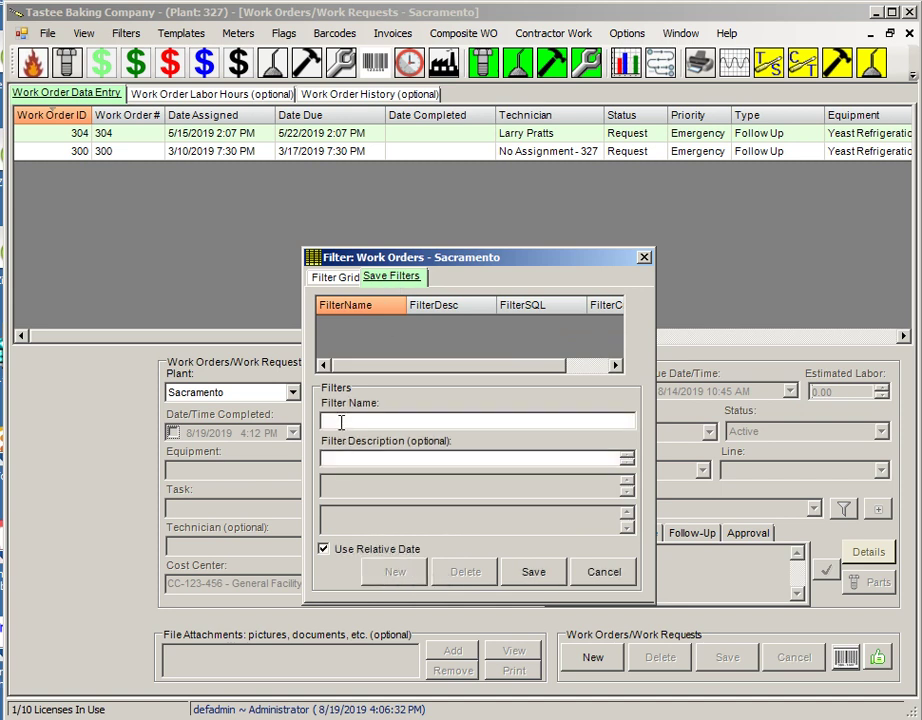
text(Requests)
click(534, 574)
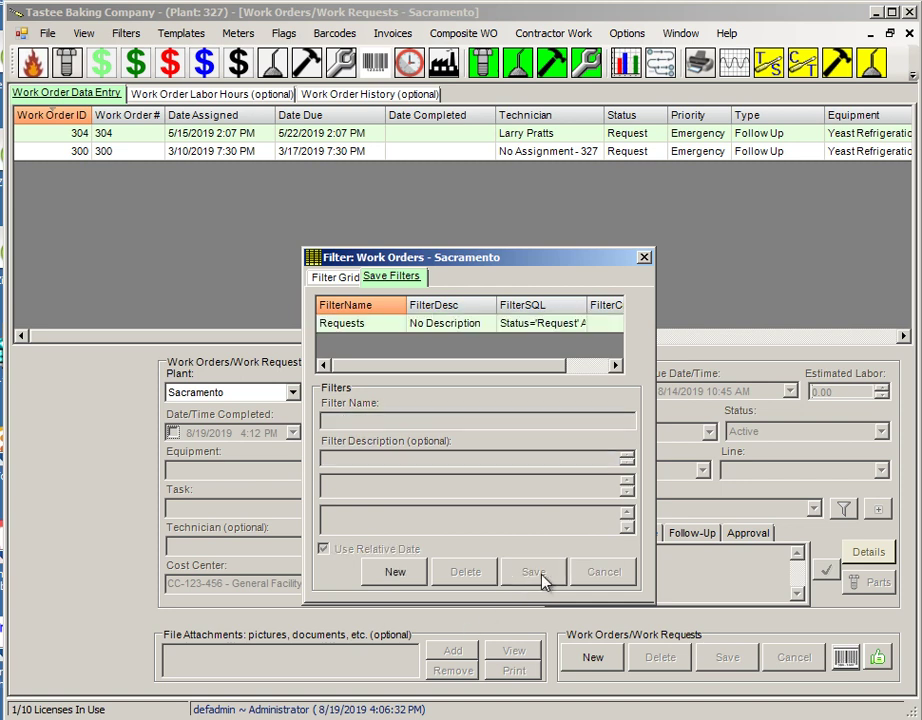
click(644, 258)
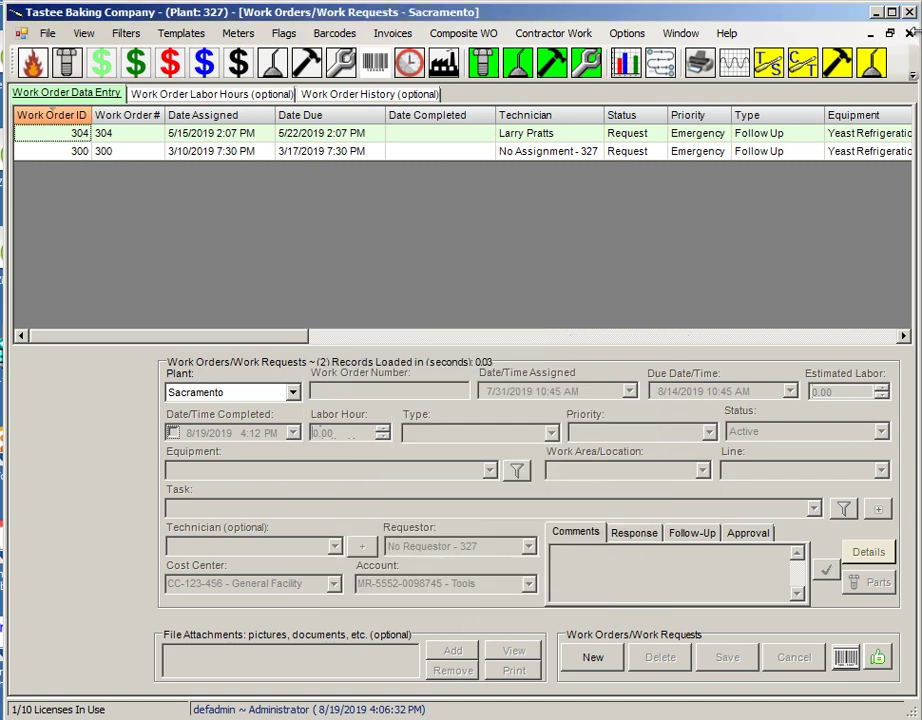
- Apply the saved Requests filter on the reopened work orders screen and select work order 300
click(909, 34)
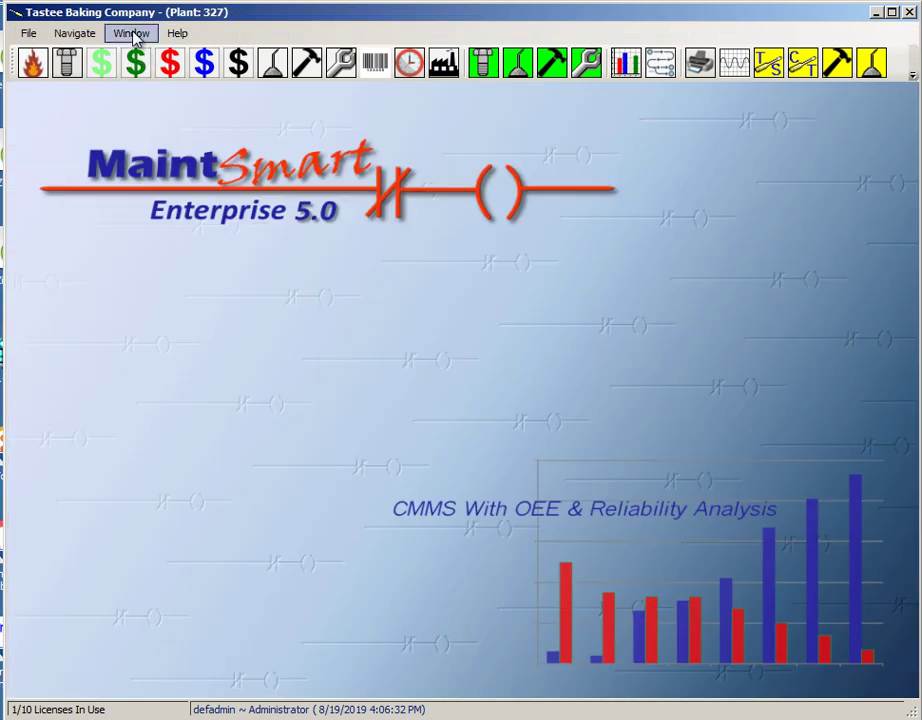
click(341, 63)
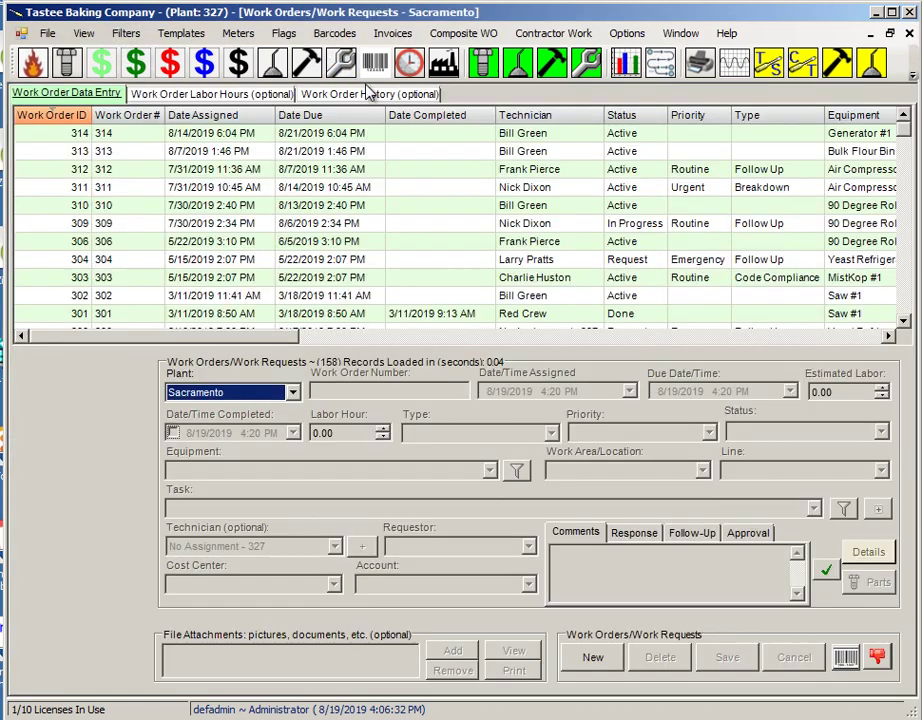
click(126, 33)
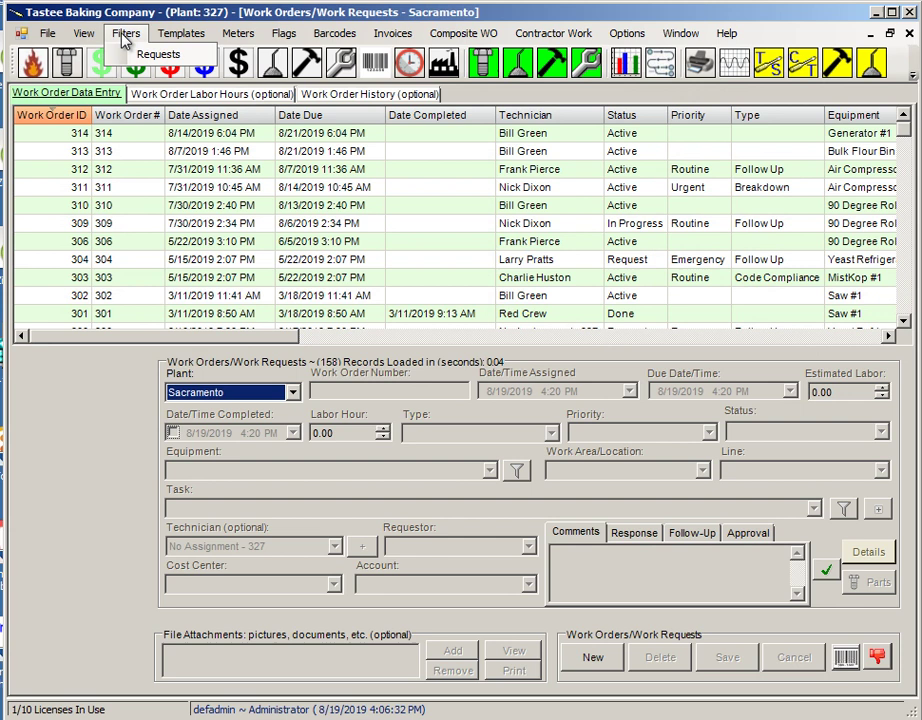
click(194, 57)
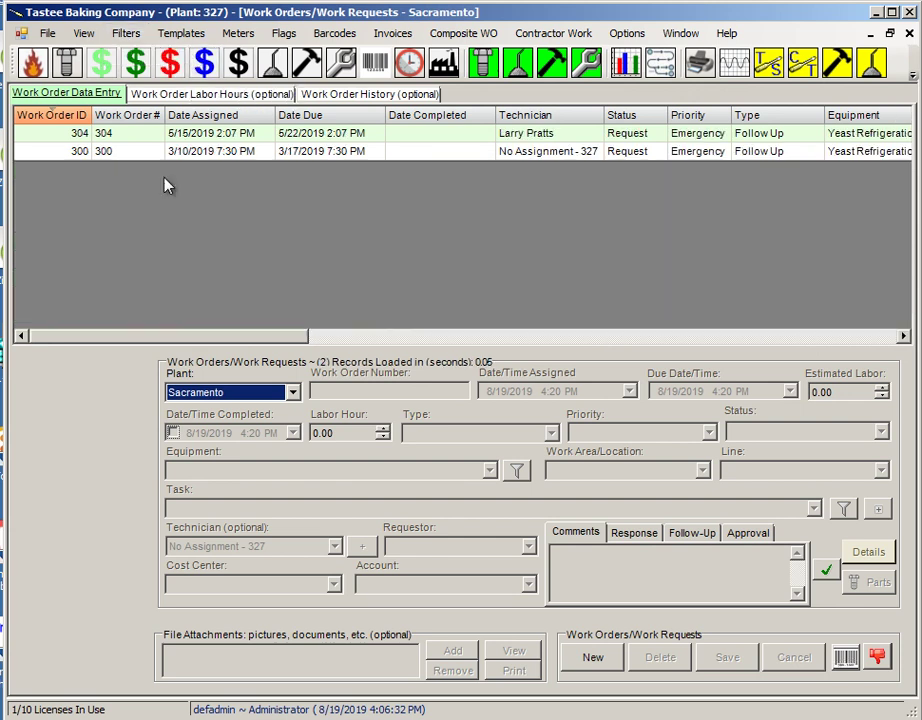
click(432, 152)
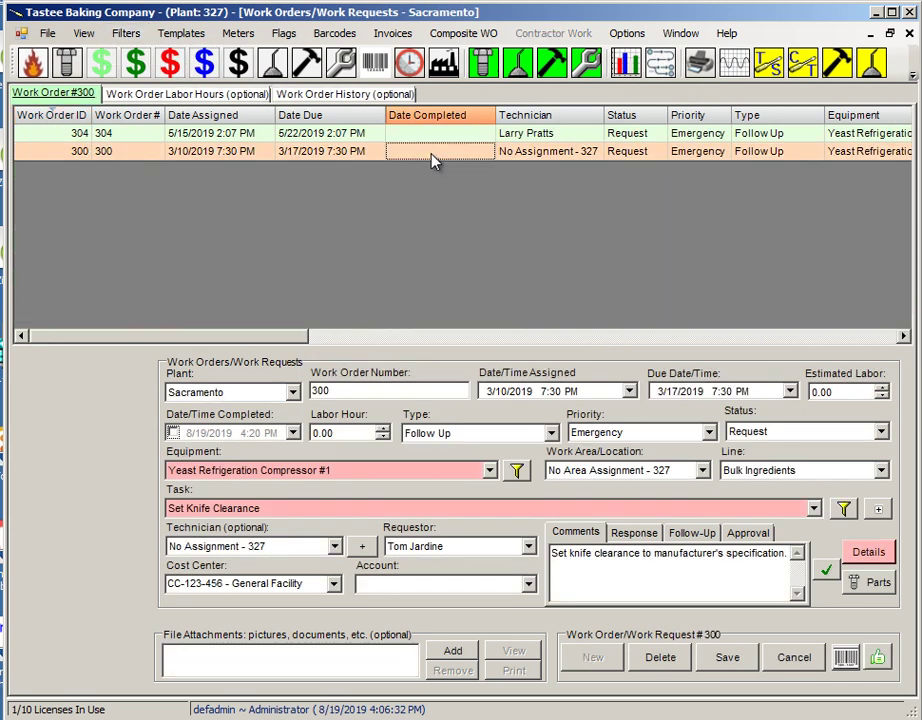
- Set the status of the selected work order 300 to Active and save the record
click(880, 431)
click(778, 471)
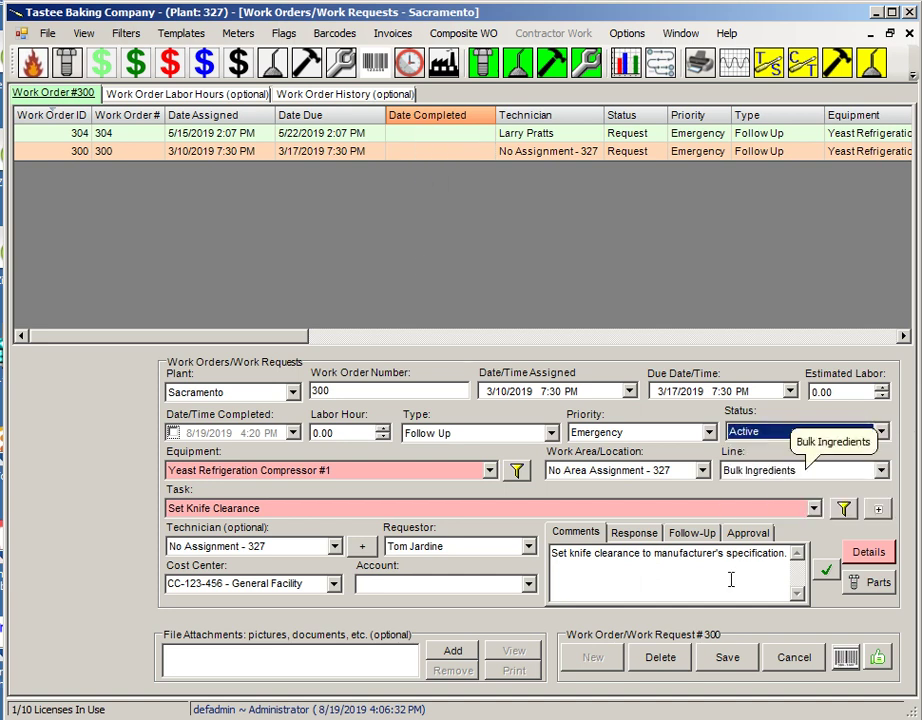
click(725, 664)
- Select the remaining request, work order 304, change its status to Active, and save it
click(437, 135)
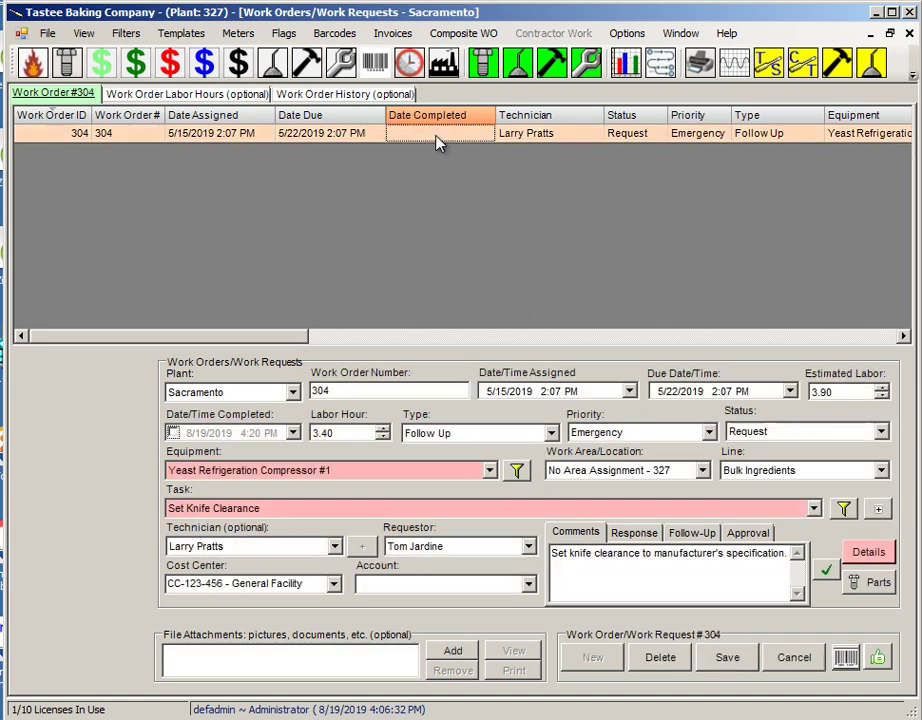
click(880, 431)
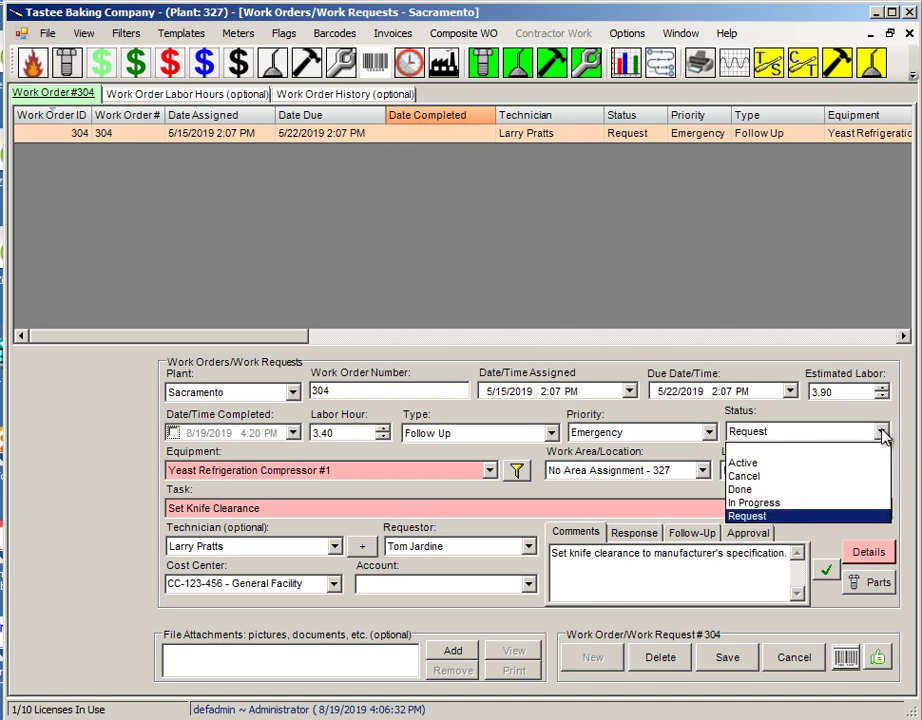
click(780, 470)
click(727, 657)
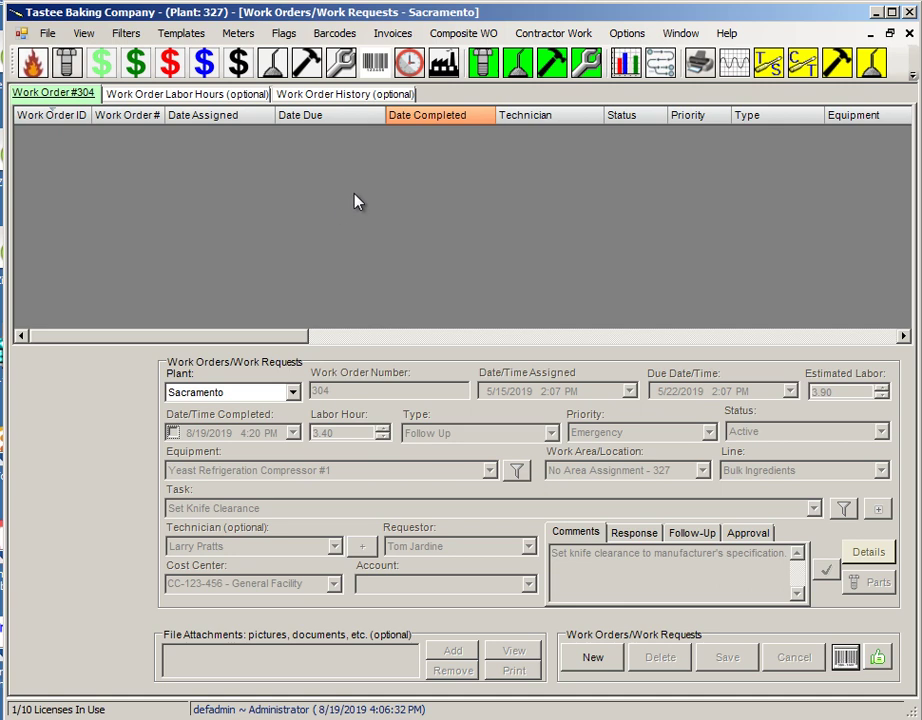
- Close the work orders screen and log off the default administrator account, confirming the log-off
click(909, 33)
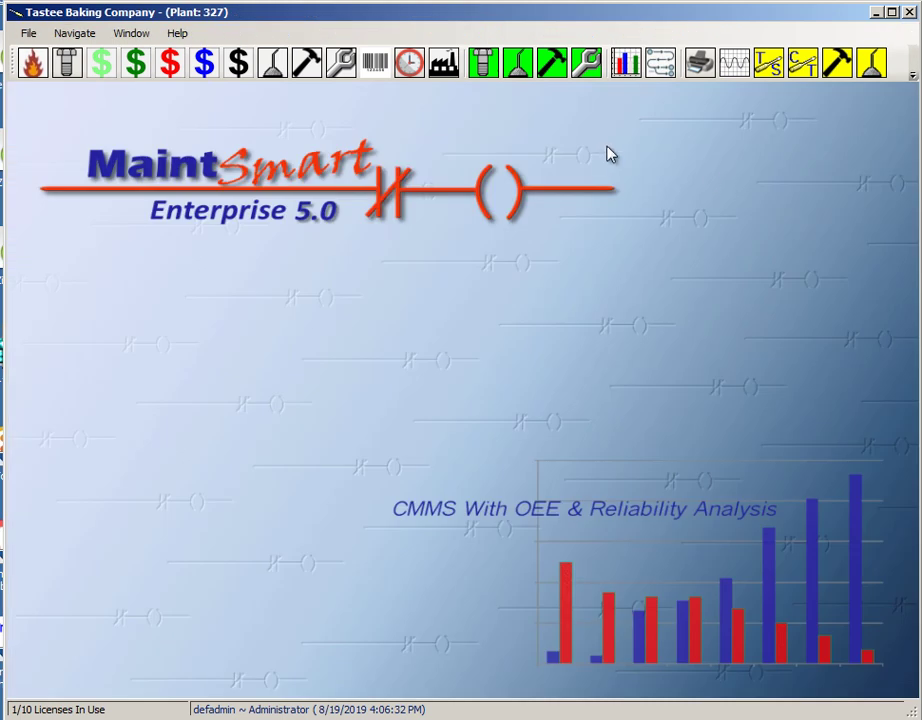
click(914, 78)
click(797, 140)
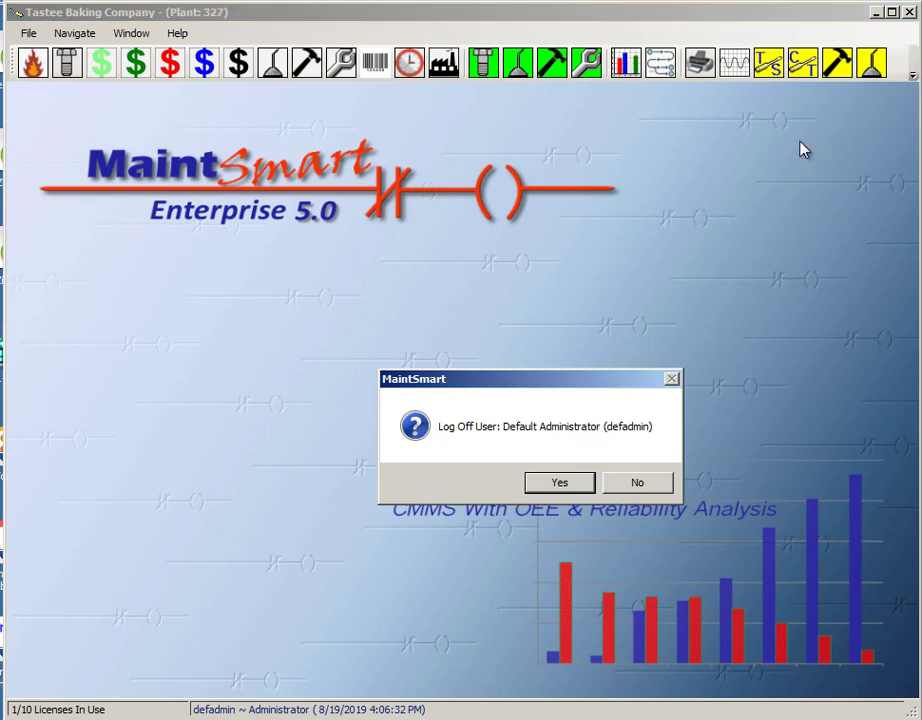
click(579, 487)
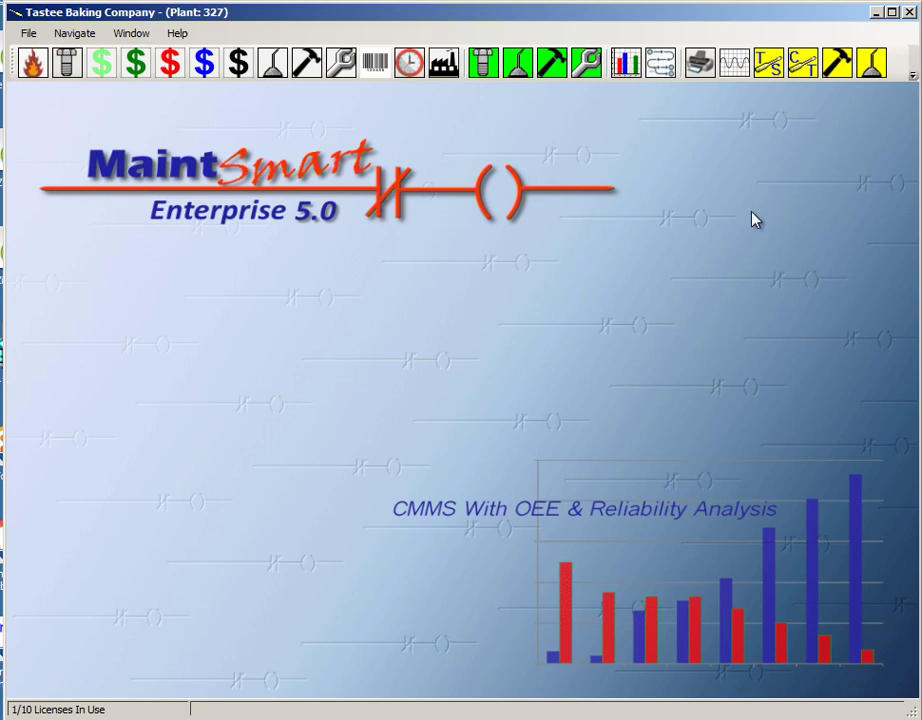
- Log in with the Basic User account and dismiss the welcome message
click(913, 75)
click(798, 140)
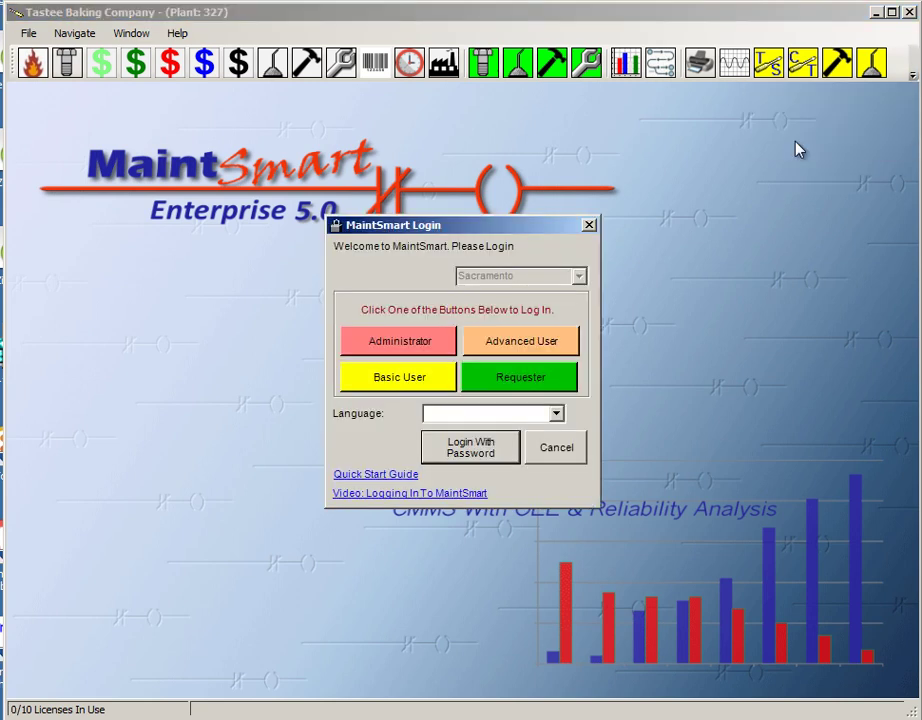
click(407, 386)
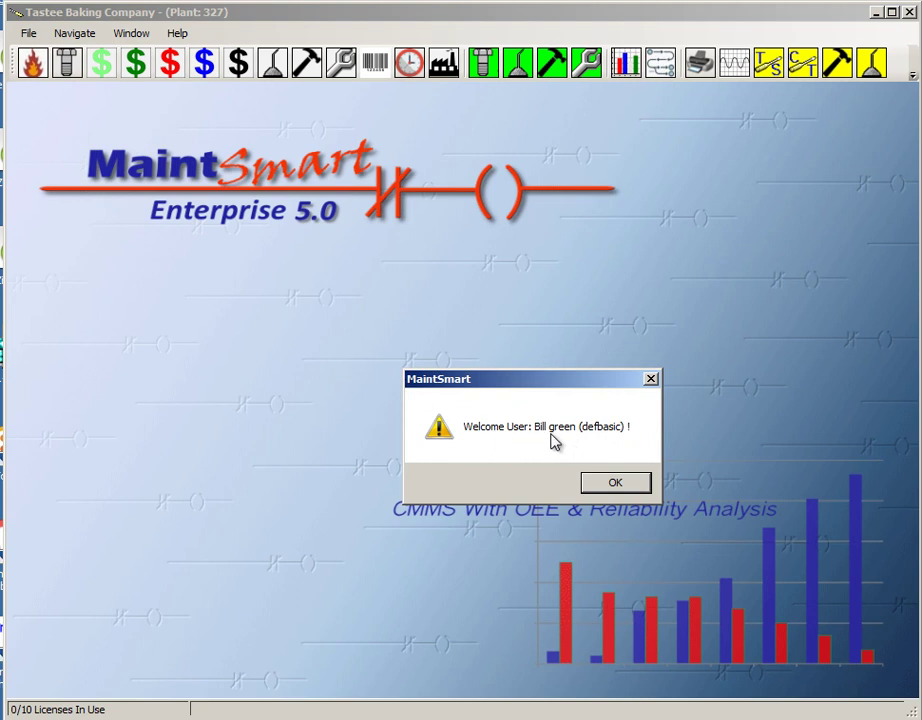
click(616, 485)
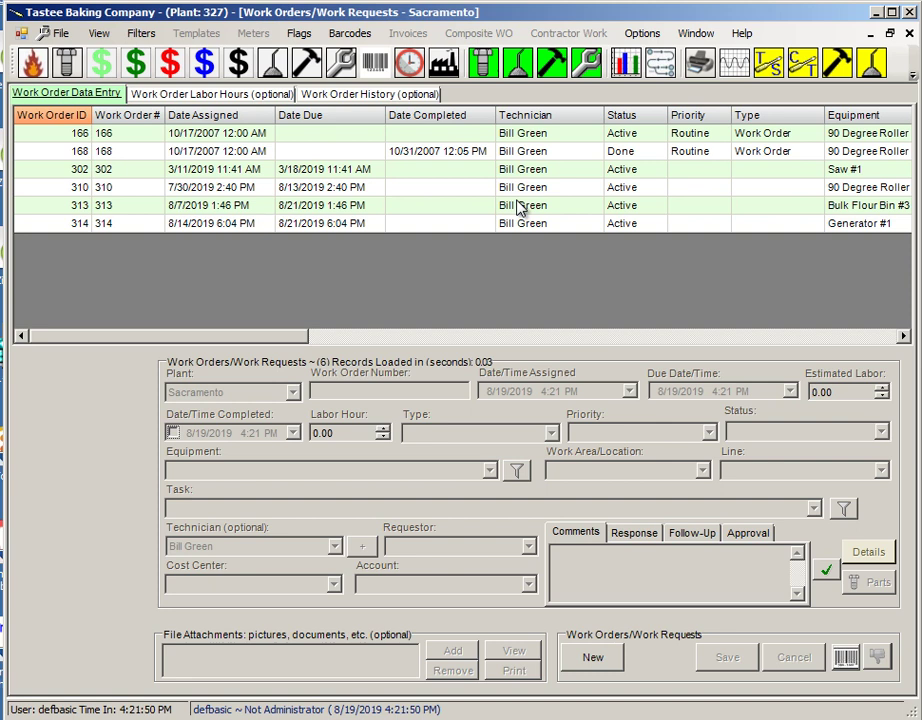
- Go through the basic user's listed work orders one by one, from 166 to 314, checking the assigned technician
click(525, 135)
click(520, 153)
click(520, 170)
click(519, 188)
click(518, 206)
click(515, 224)
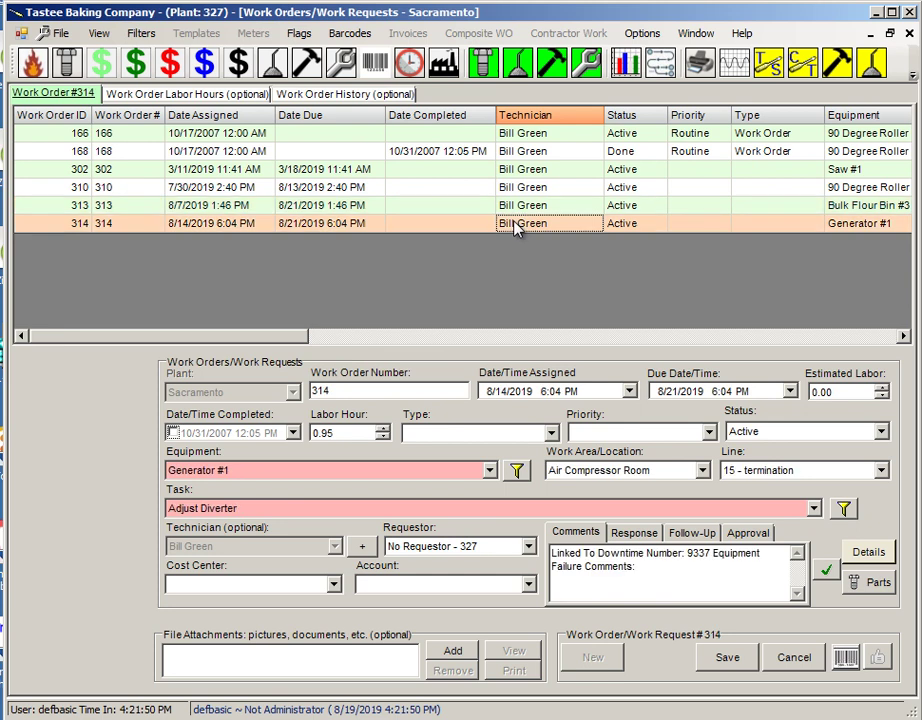